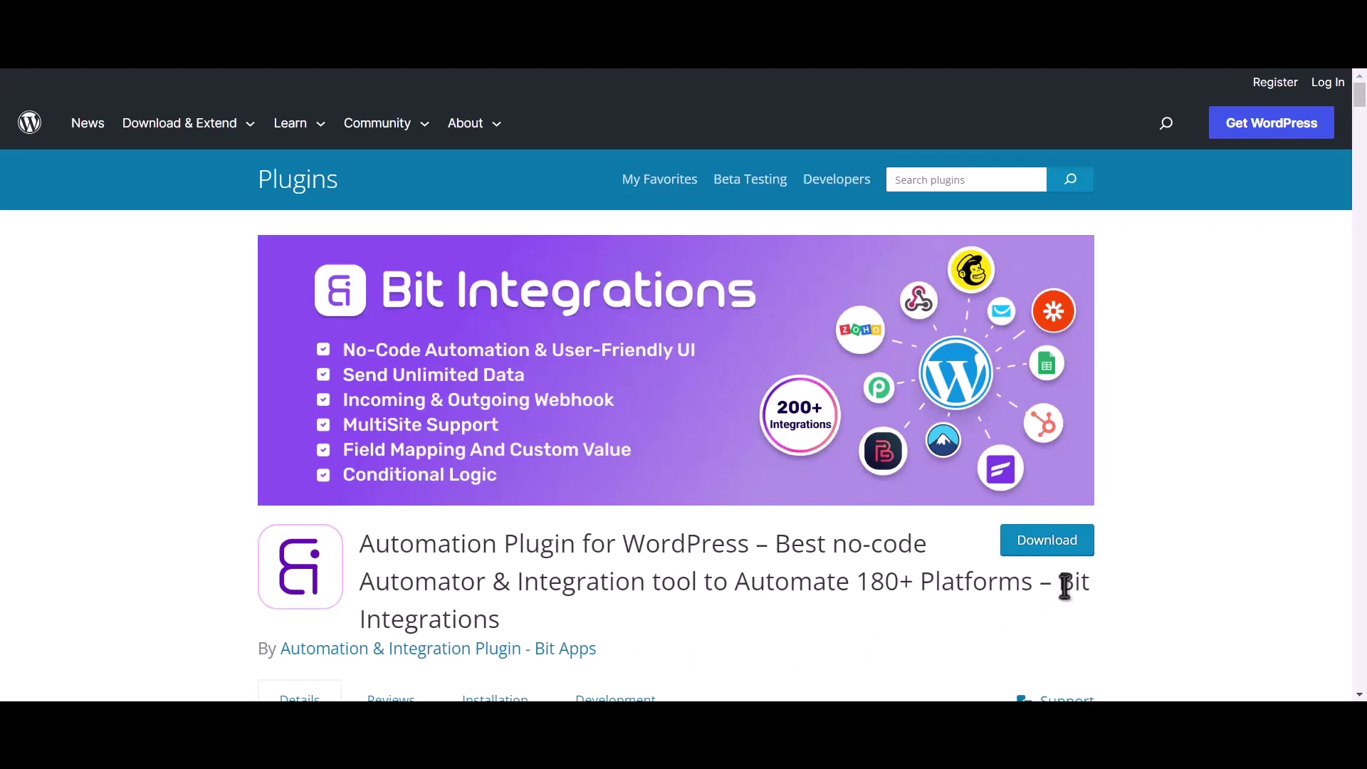
Step: Highlight the plugin name 'Bit Integrations' and start a new integration from the dashboard
left_click_drag(1061, 581, 1076, 616)
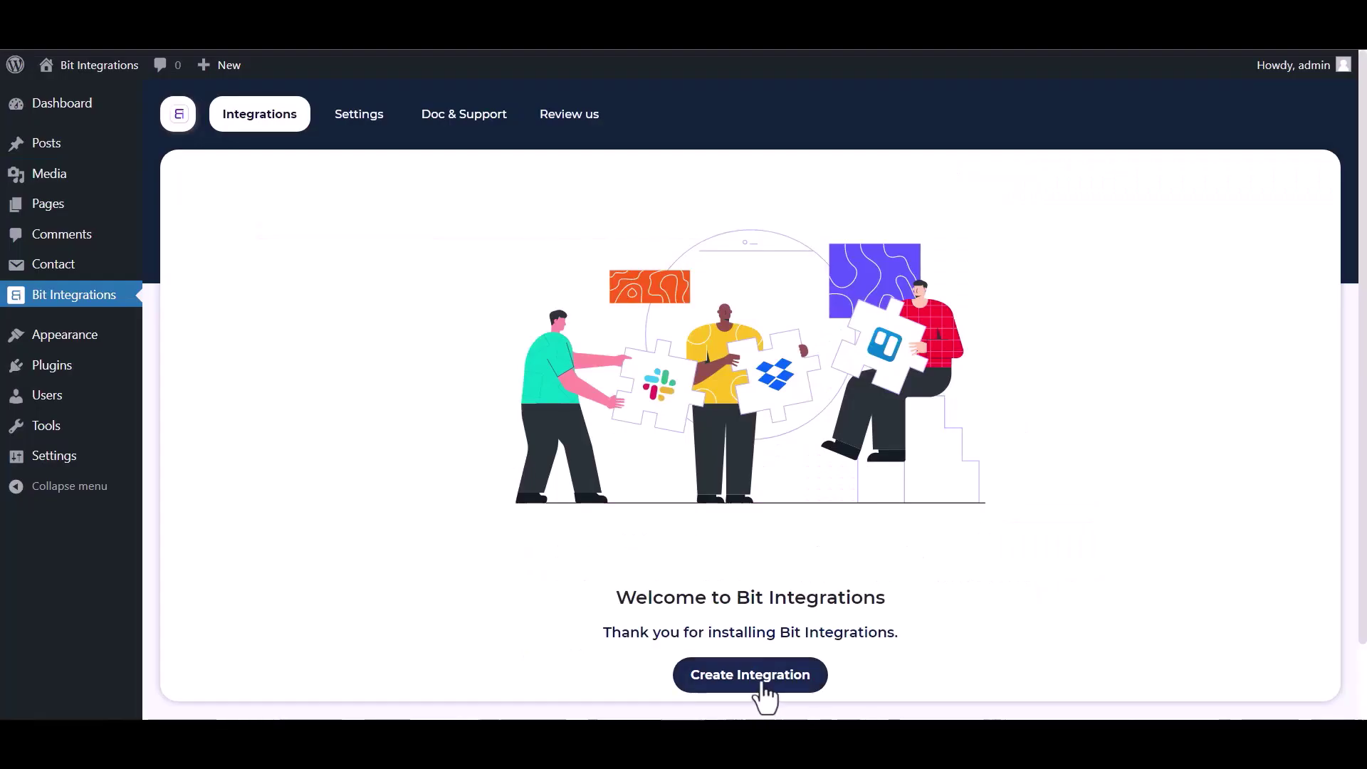
left_click(750, 674)
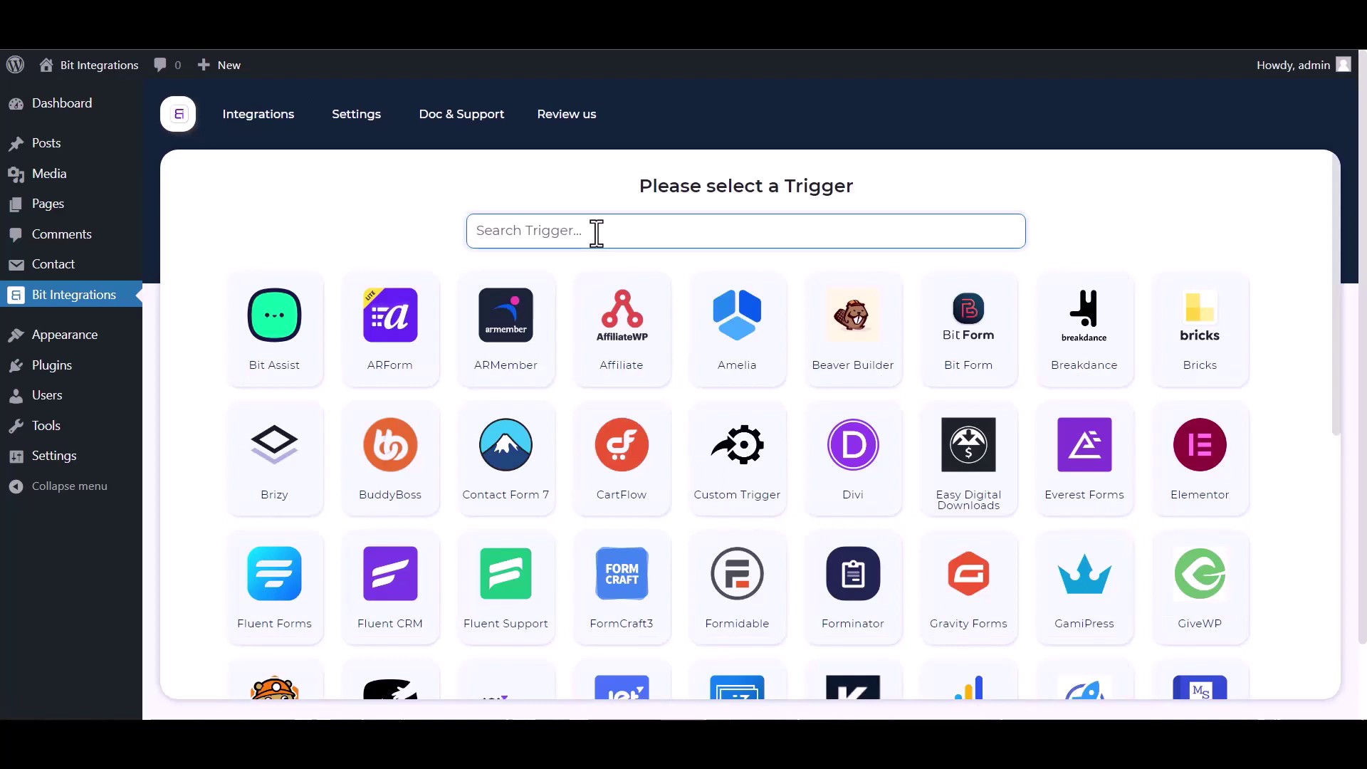
type("con")
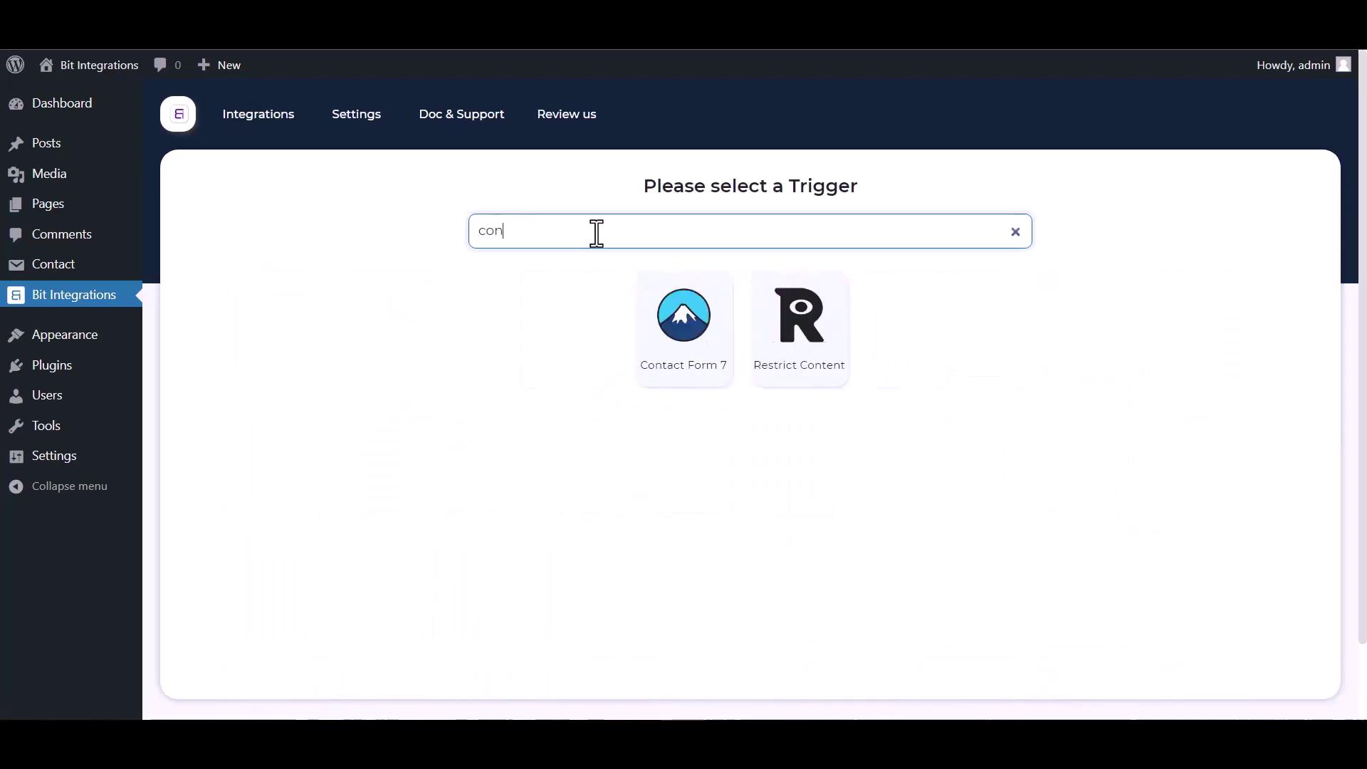
type("tact")
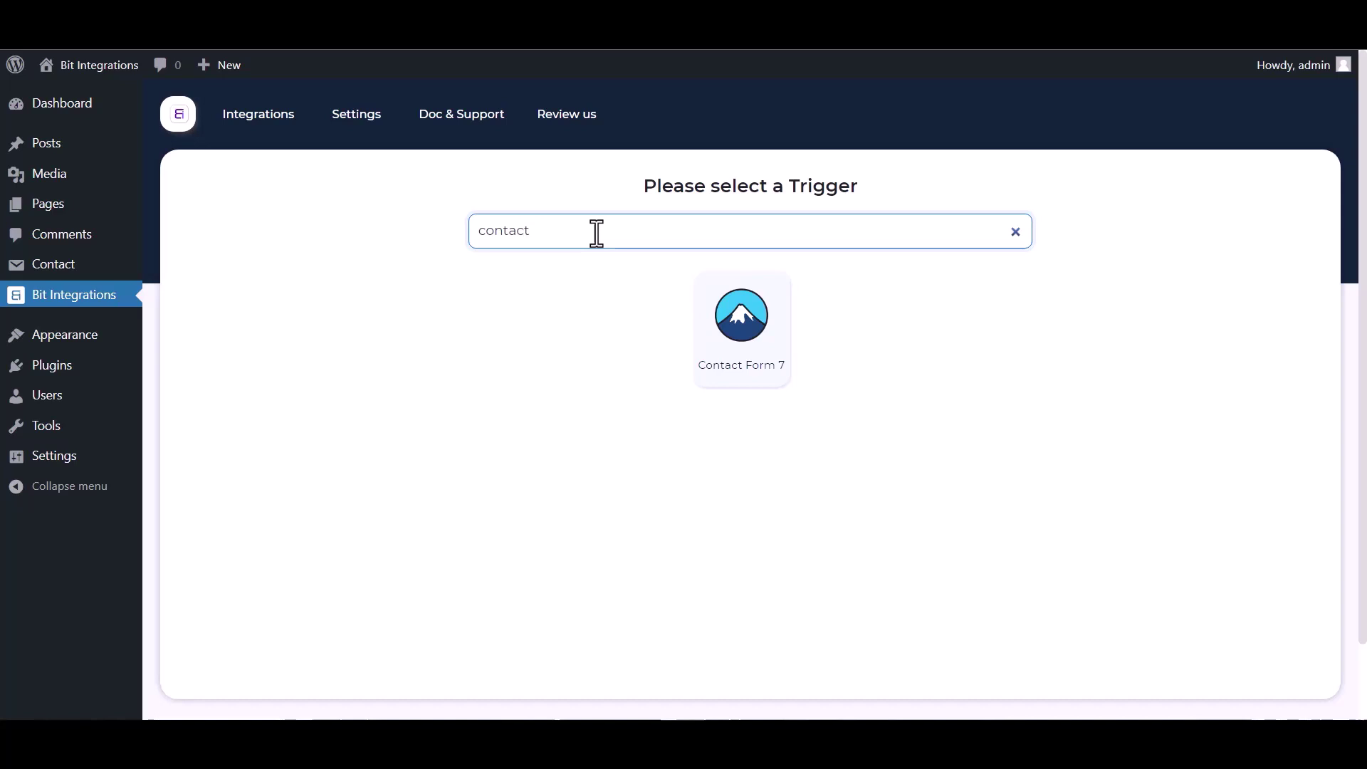
Step: Use Contact Form 7's 'Contact form 1' as the trigger and Zoho CRM as the action
left_click(697, 315)
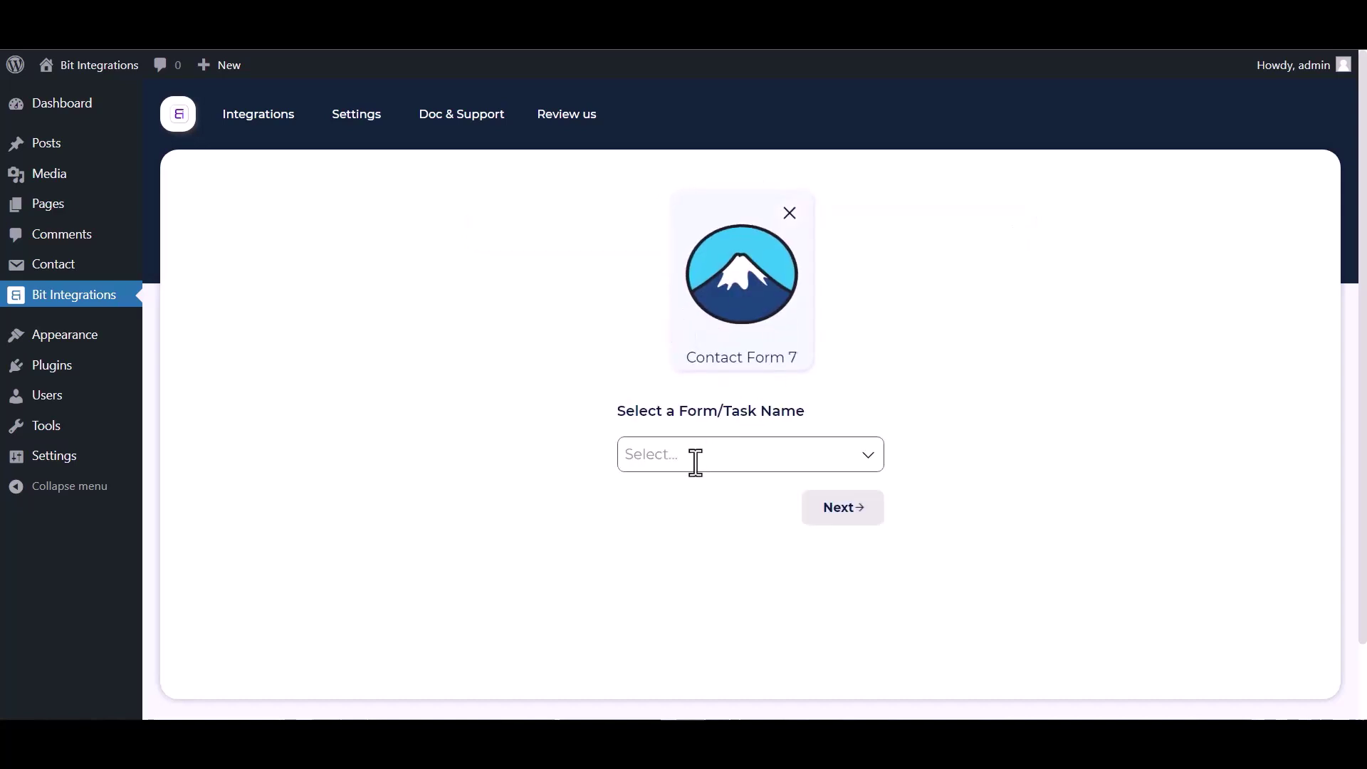
left_click(695, 454)
left_click(683, 494)
left_click(843, 506)
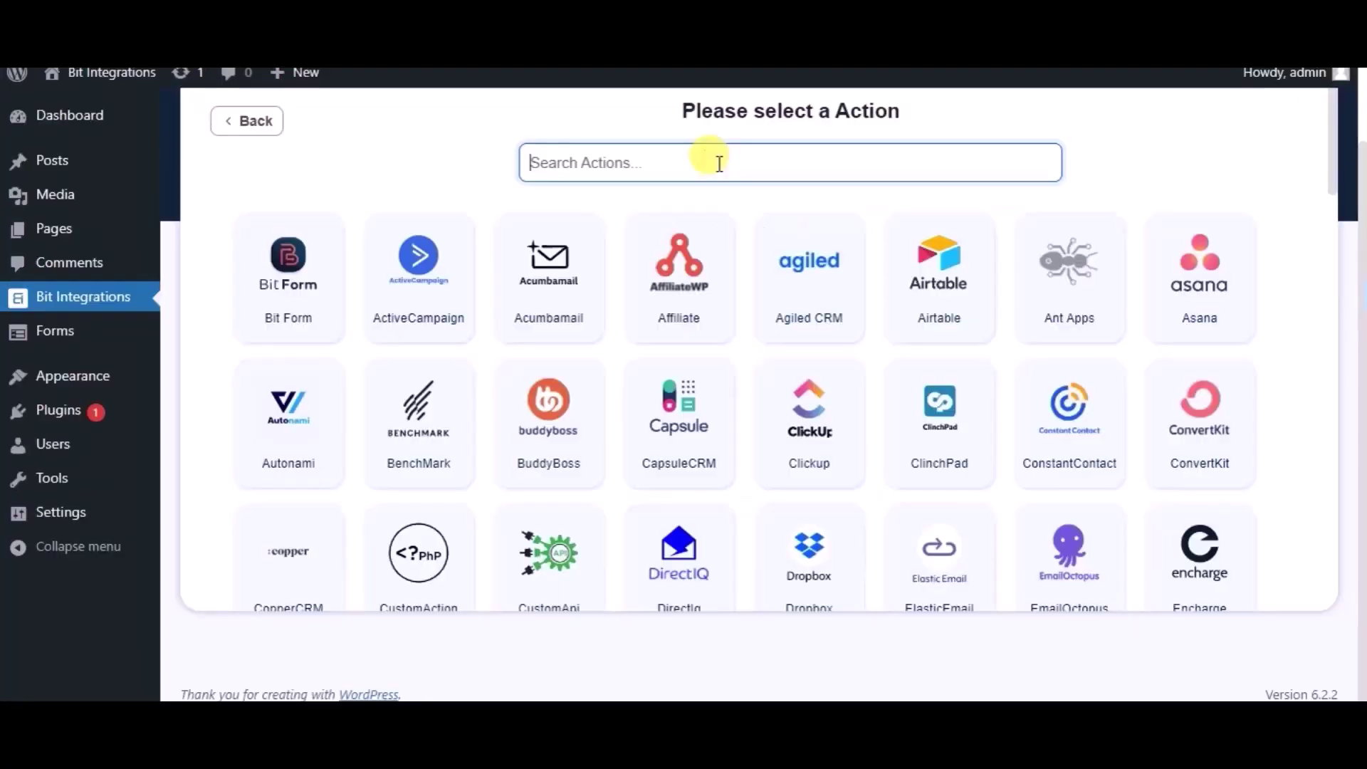
type("zoho c")
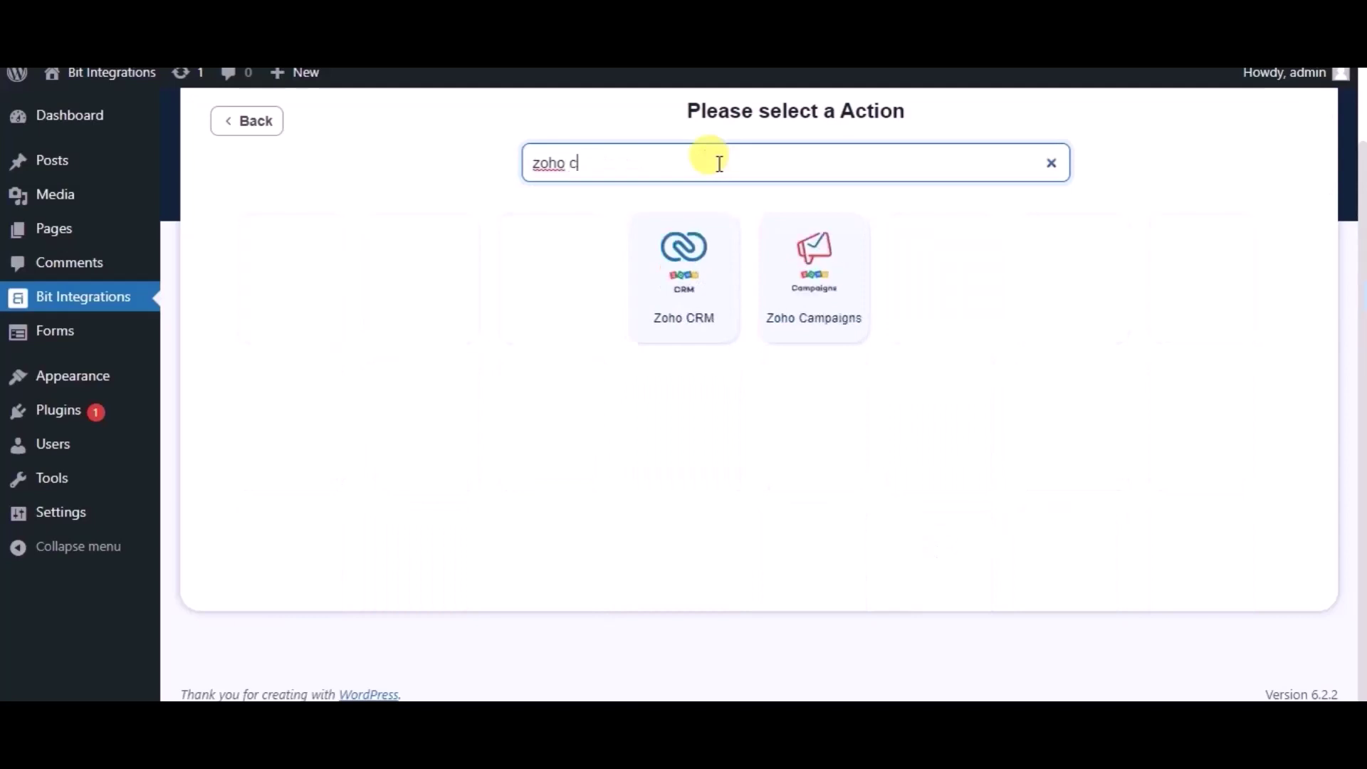
type("r")
left_click(748, 277)
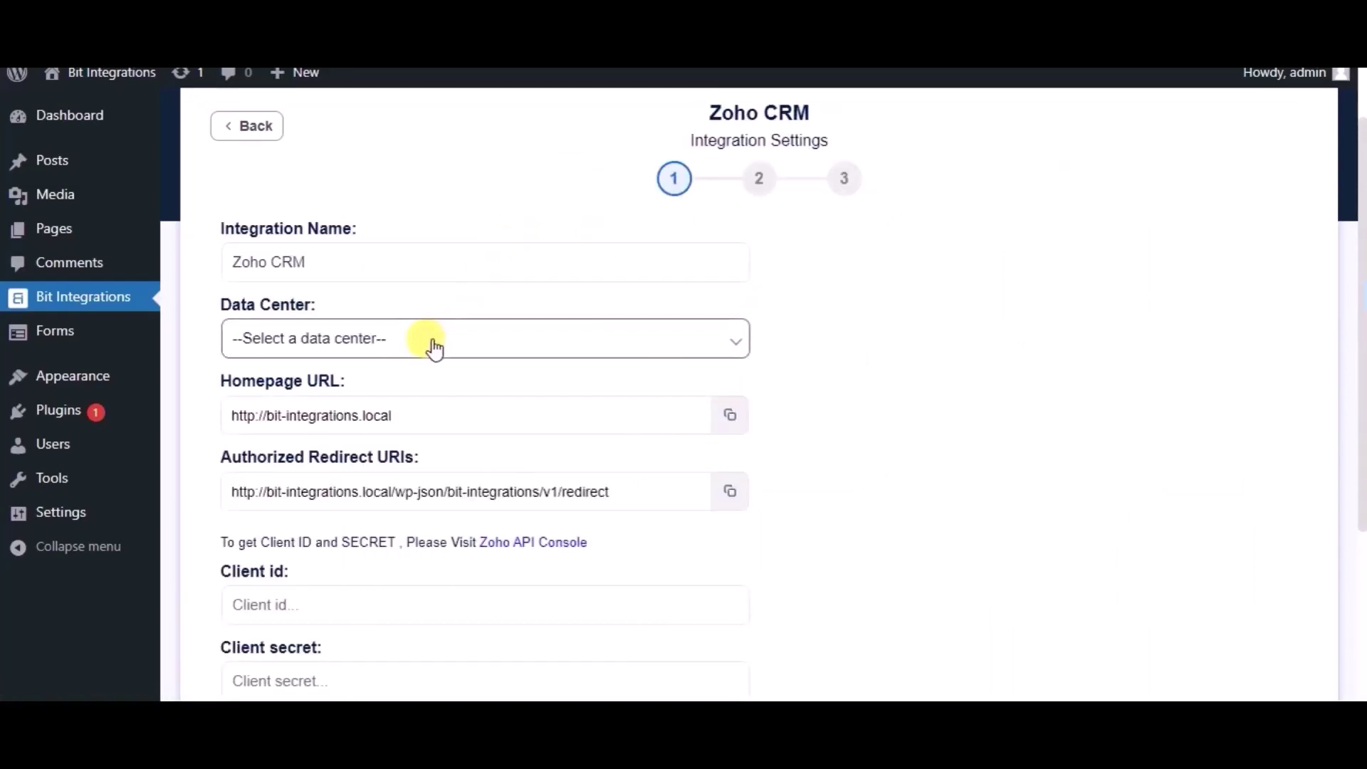
Step: Set the Zoho data center to zoho.com and follow the Zoho API Console link
left_click(433, 340)
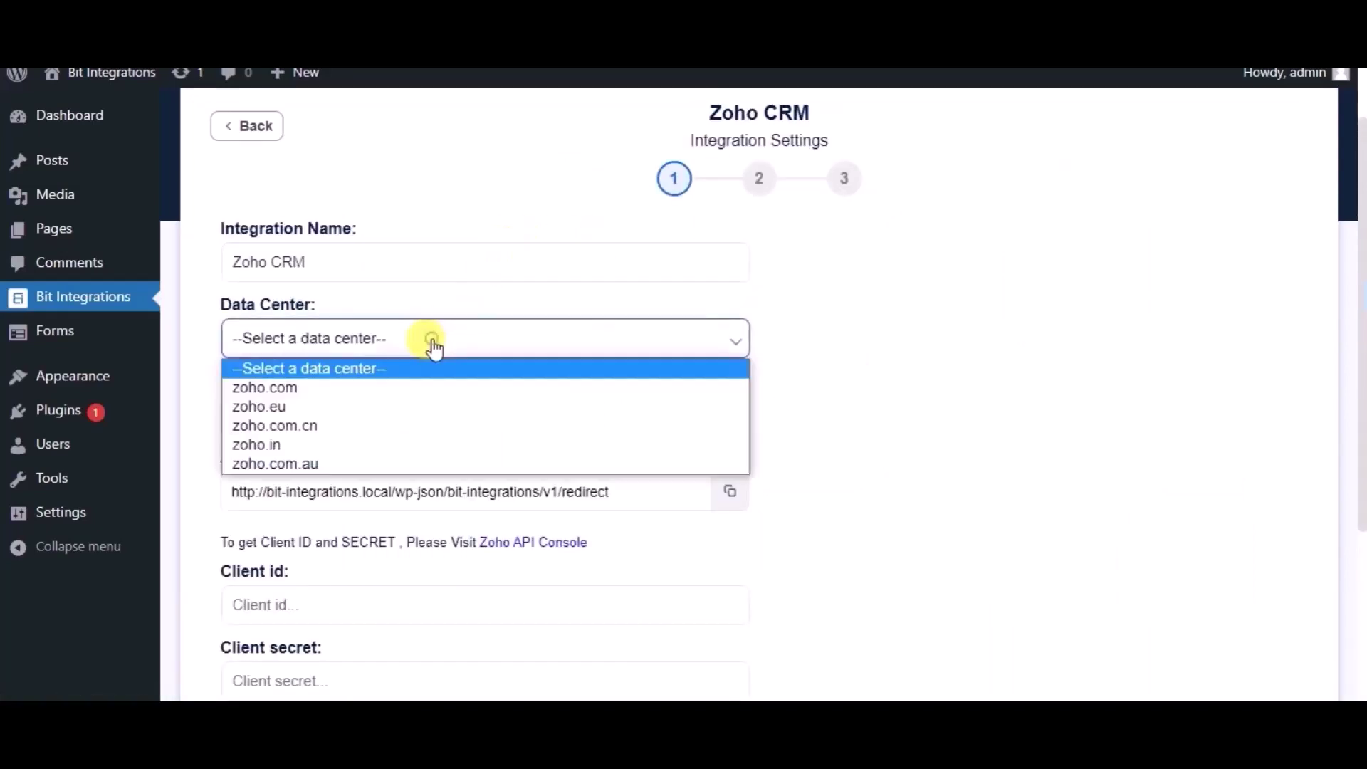
left_click(315, 392)
scroll(320, 385, "down", 3)
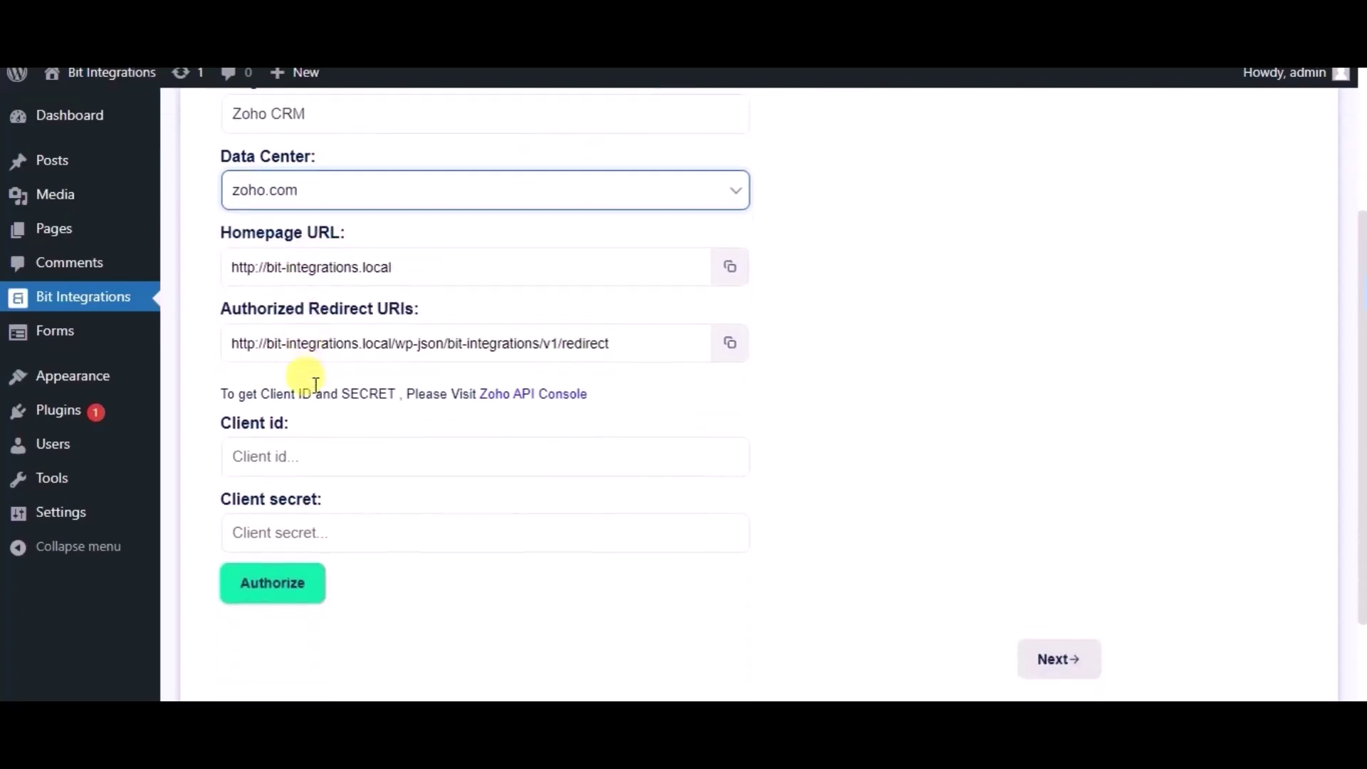
left_click(523, 396)
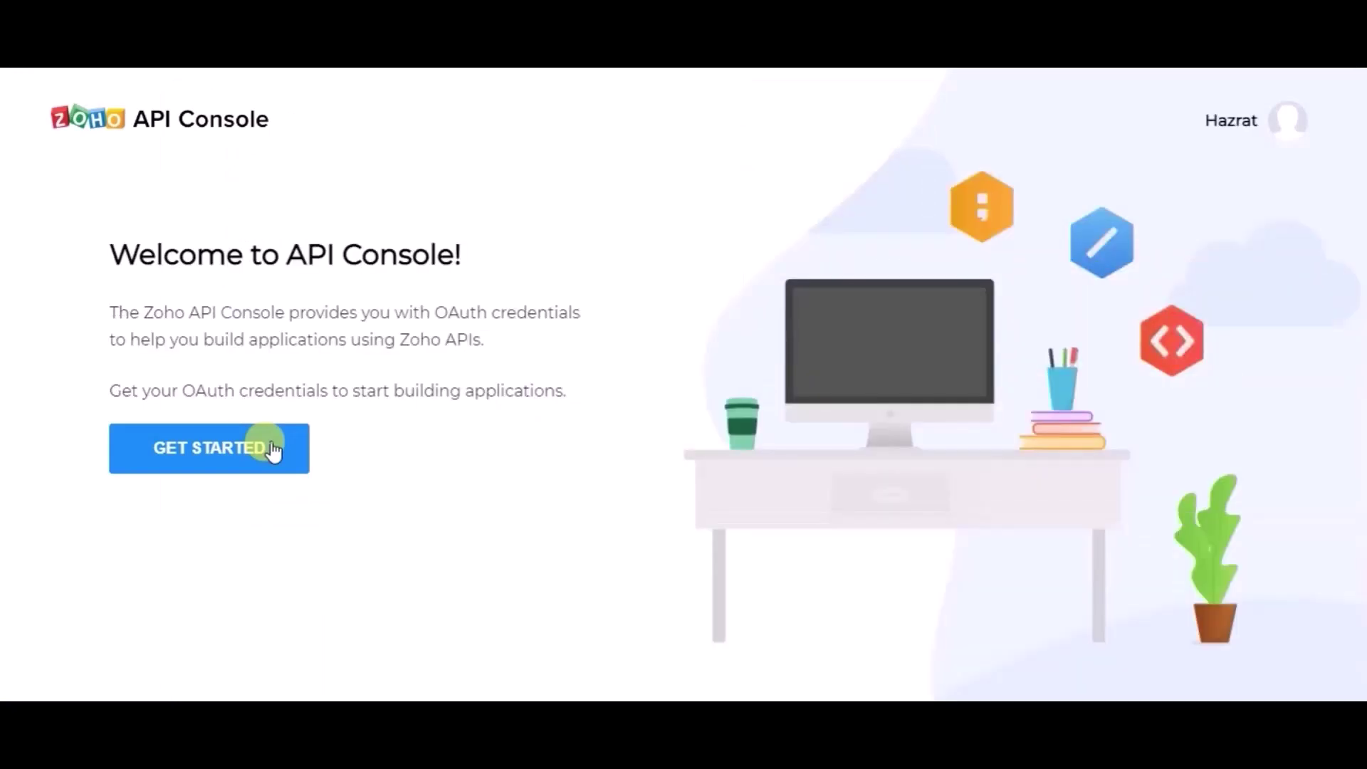
Step: Start a new server-based application client named 'Bit Integrations' in Zoho API Console
left_click(273, 448)
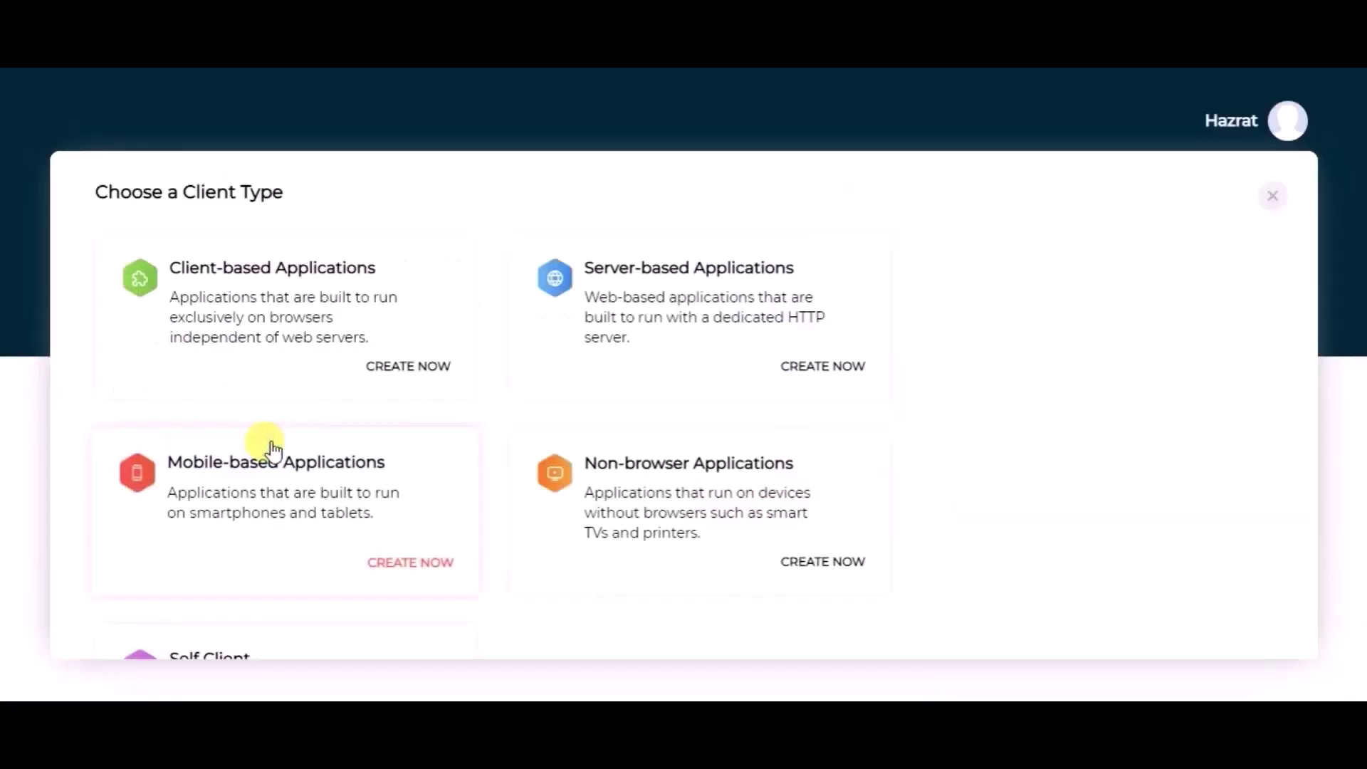
left_click(630, 303)
left_click(203, 373)
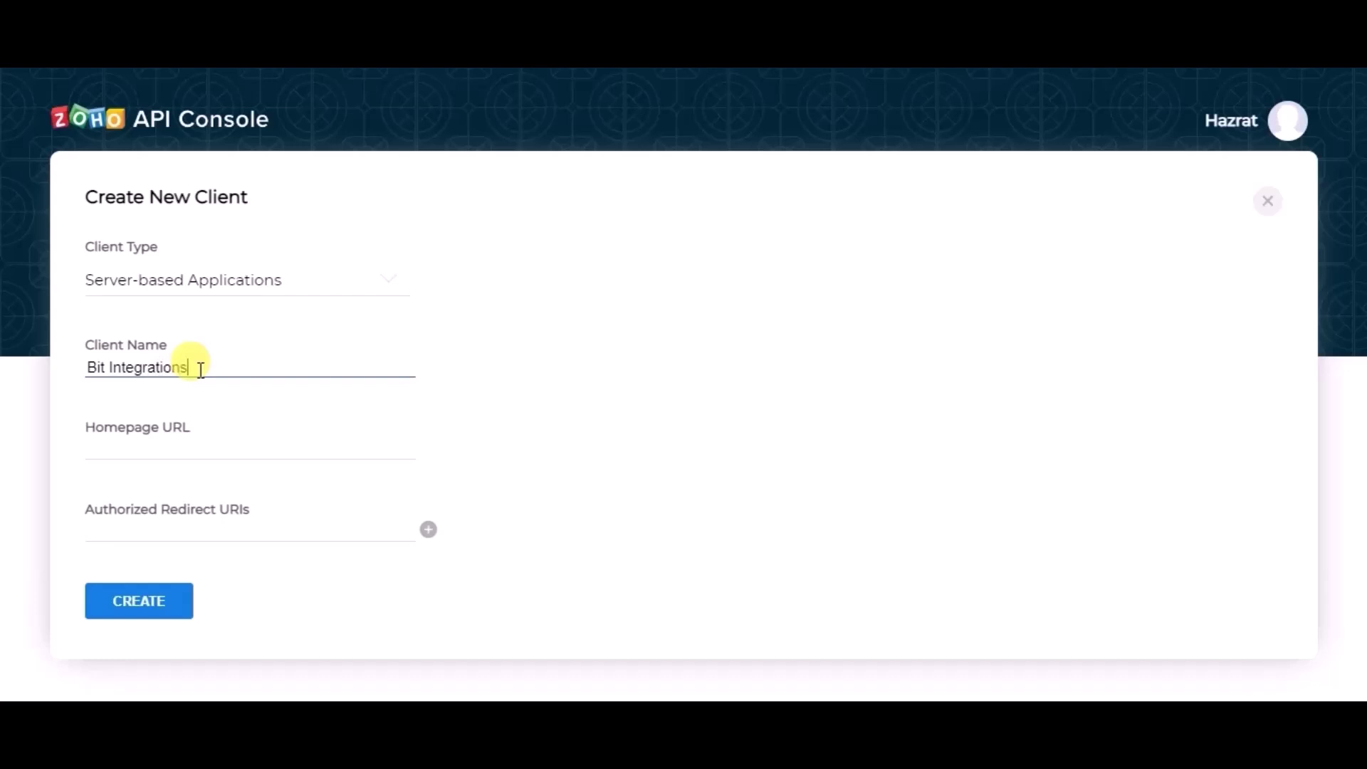
Step: Fill the client's Homepage URL with the site URL copied from Bit Integrations
left_click(181, 444)
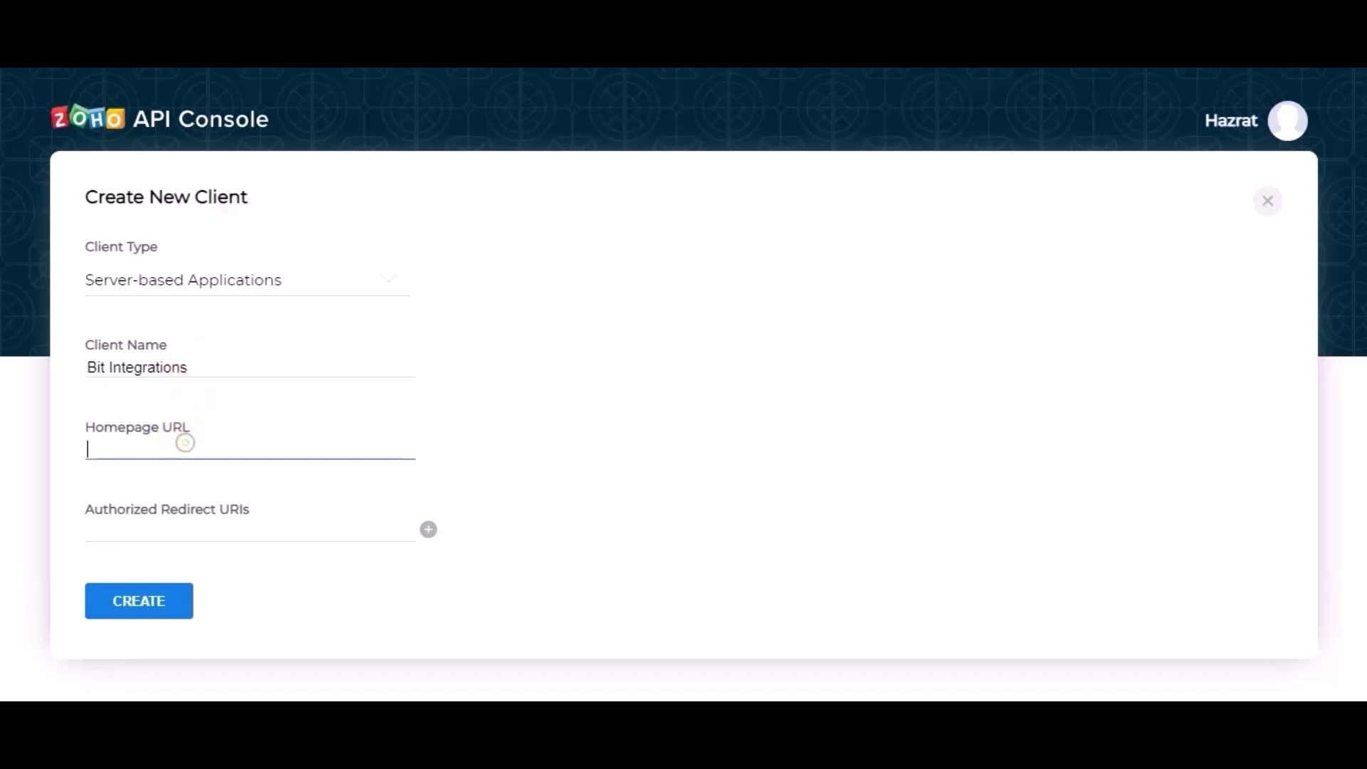
key("alt+Tab")
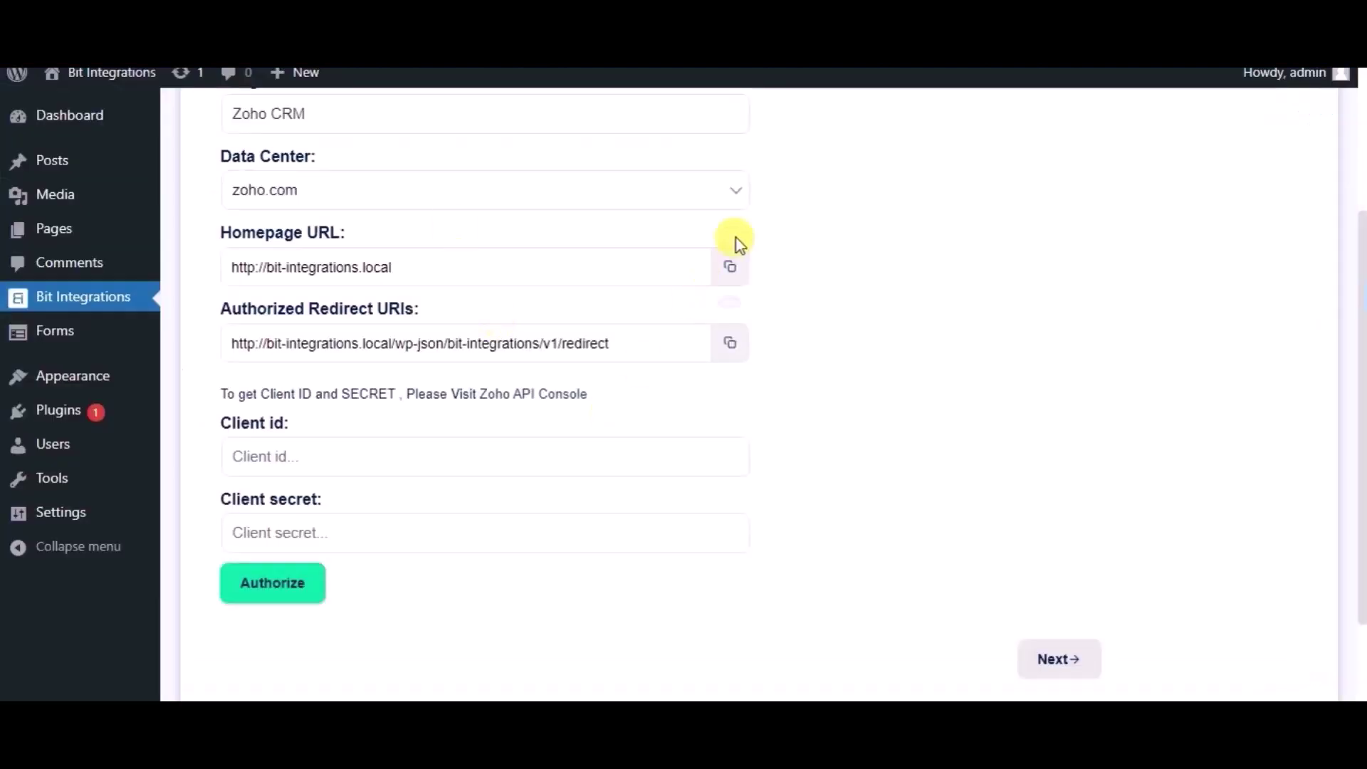
left_click(734, 267)
key("alt+Tab")
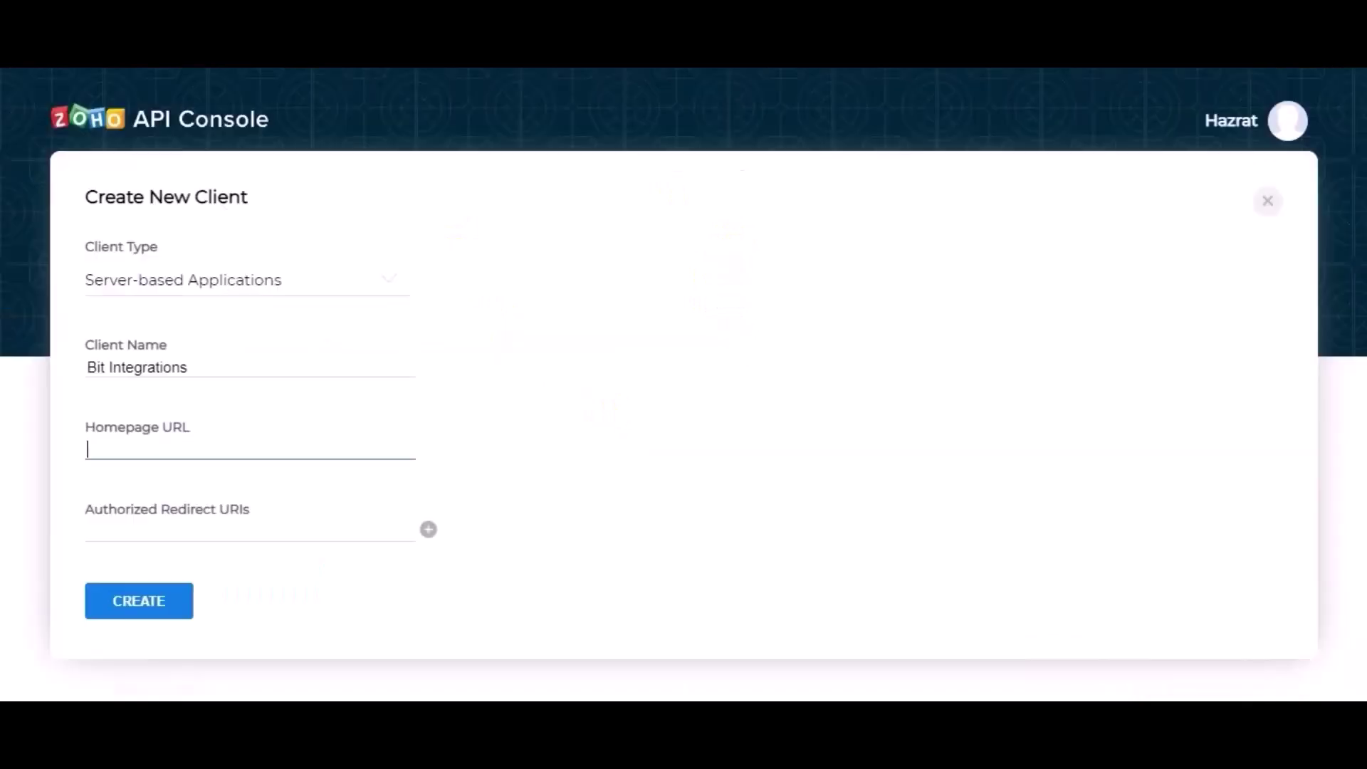
key("ctrl+v")
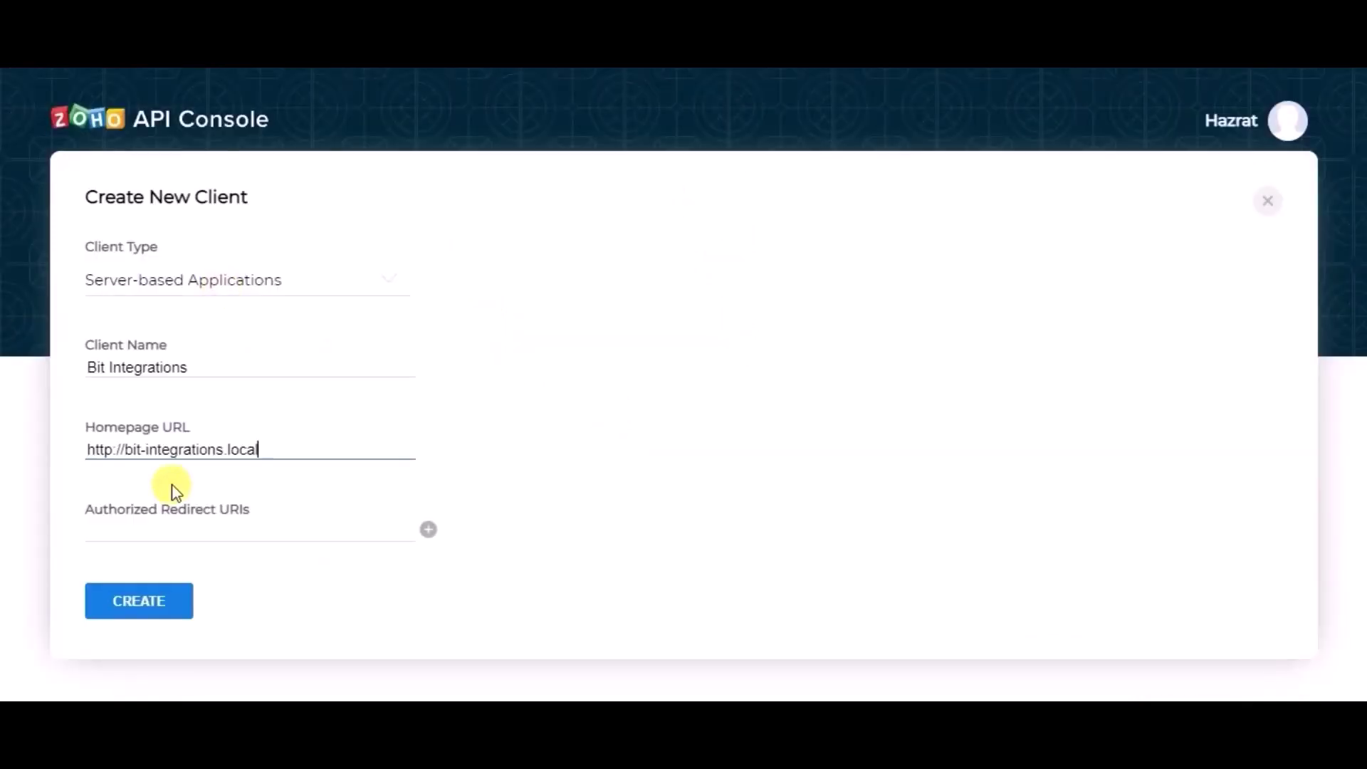
Step: Fill the Authorized Redirect URI with the redirect URI copied from Bit Integrations
key("alt+Tab")
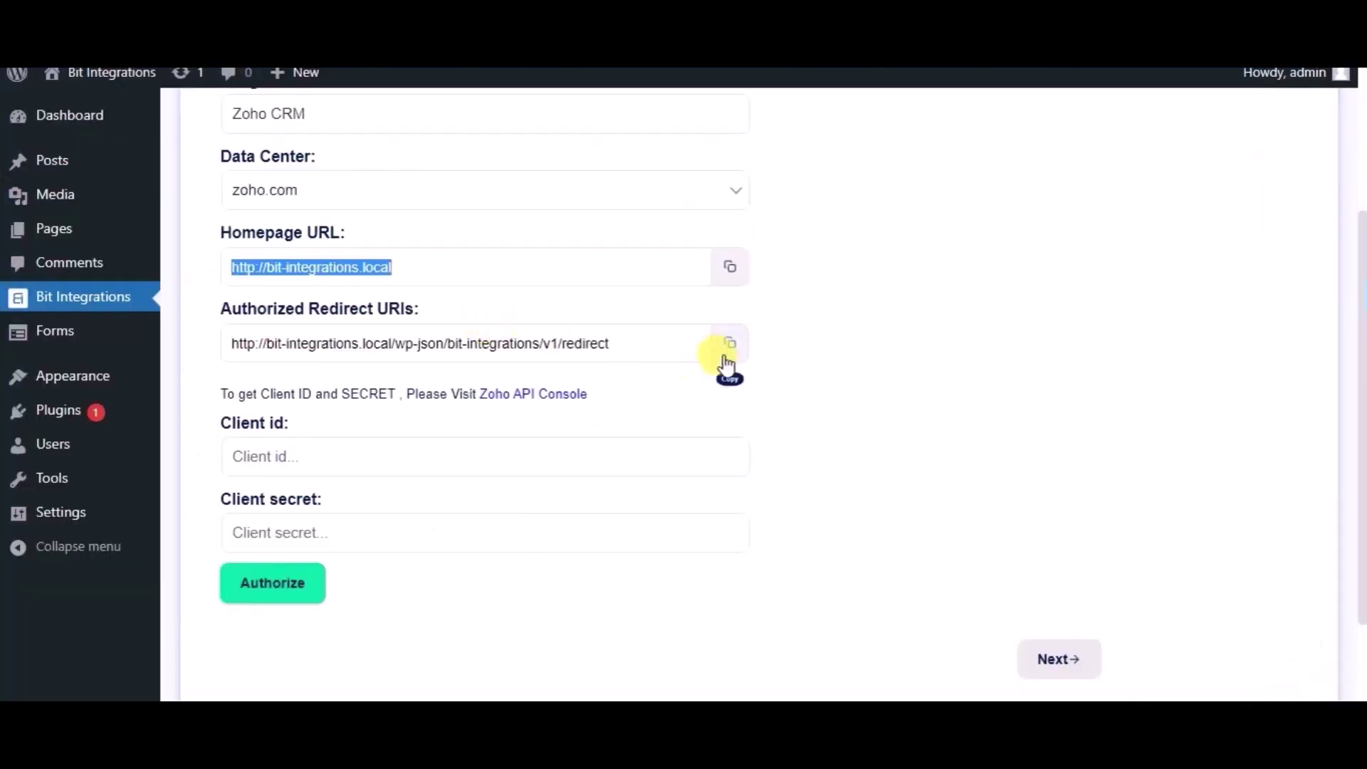
left_click(728, 345)
key("alt+Tab")
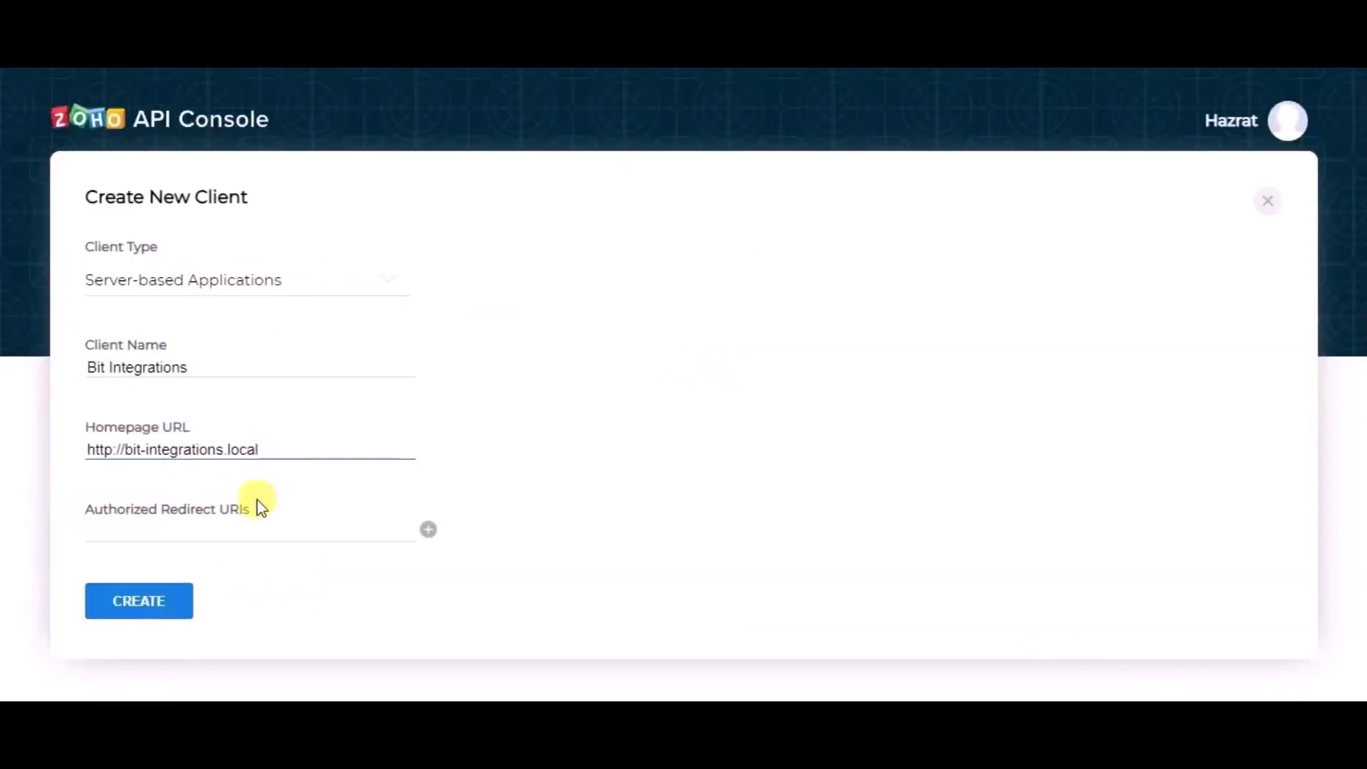
left_click(251, 527)
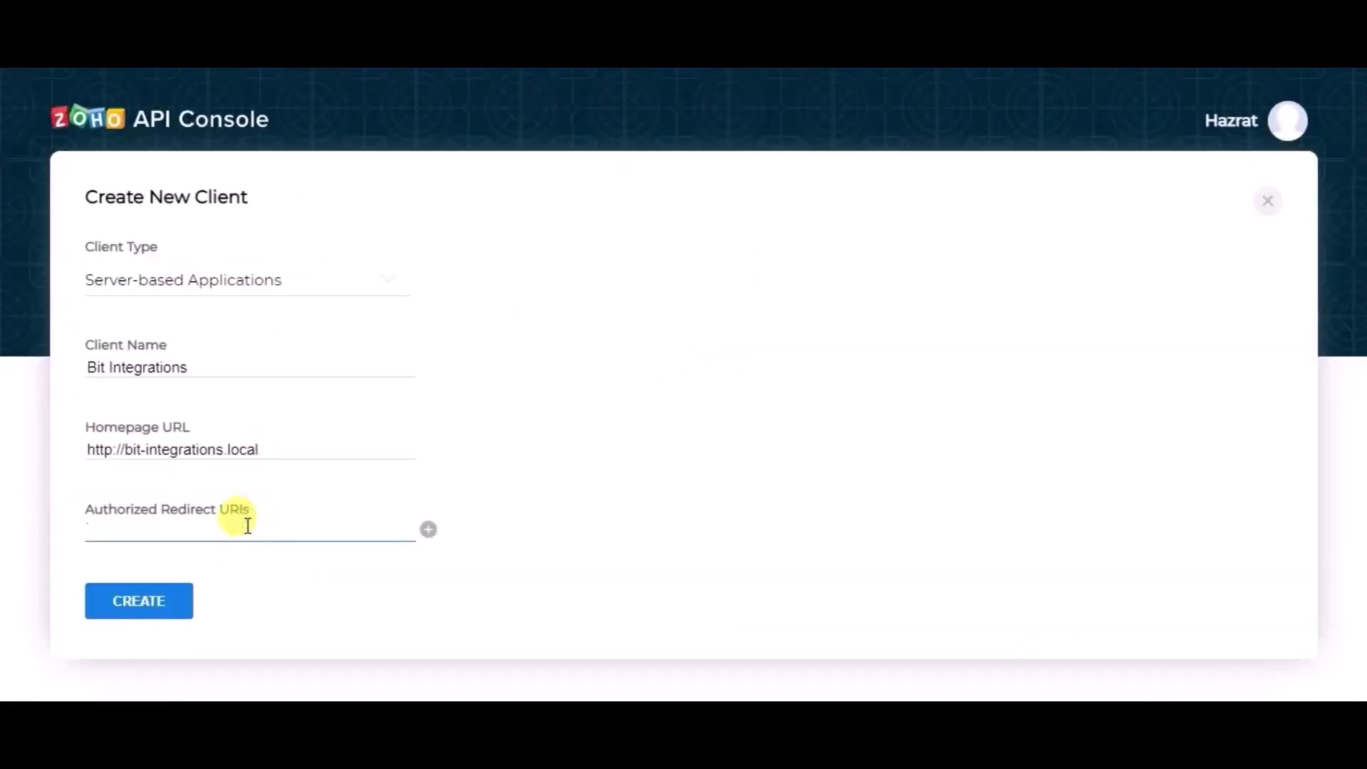
key("ctrl+v")
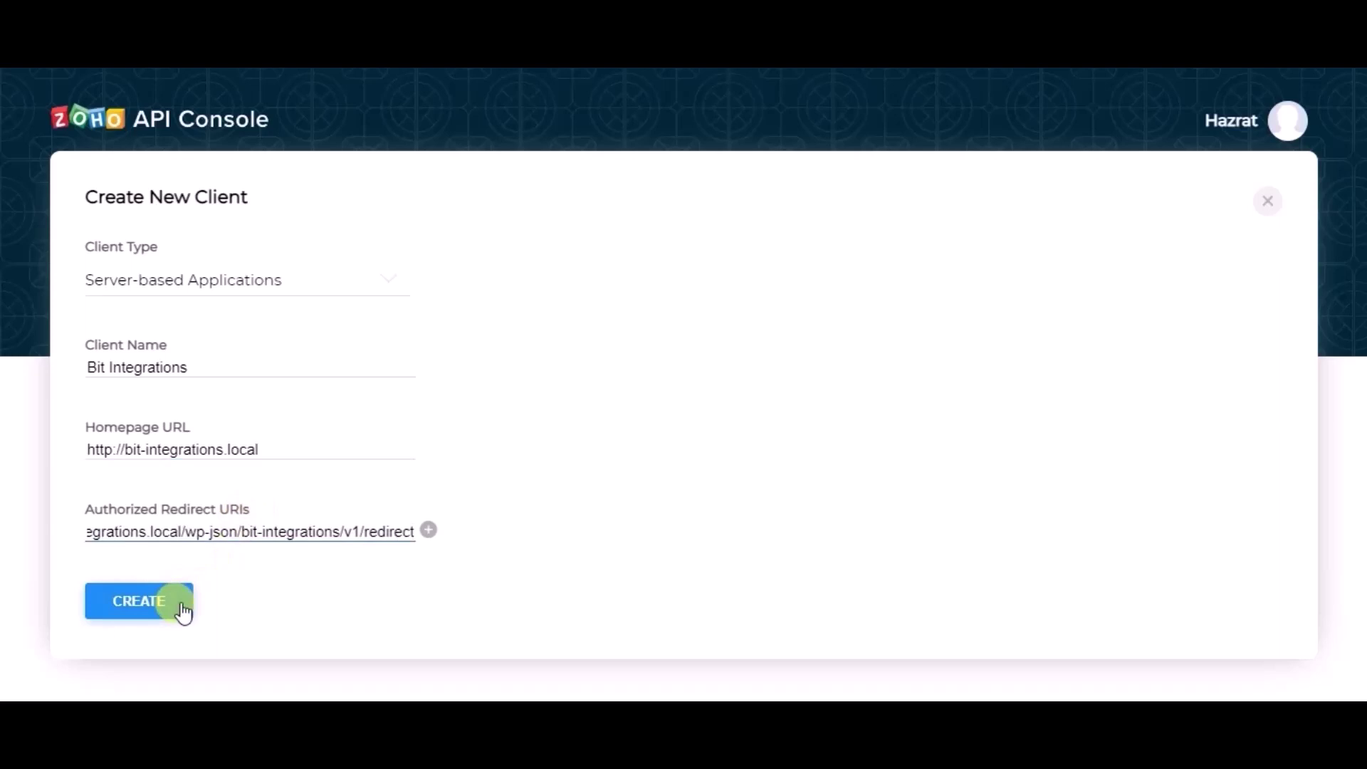
Step: Create the Zoho client, paste its Client ID into Bit Integrations, and copy the Client Secret
left_click(171, 602)
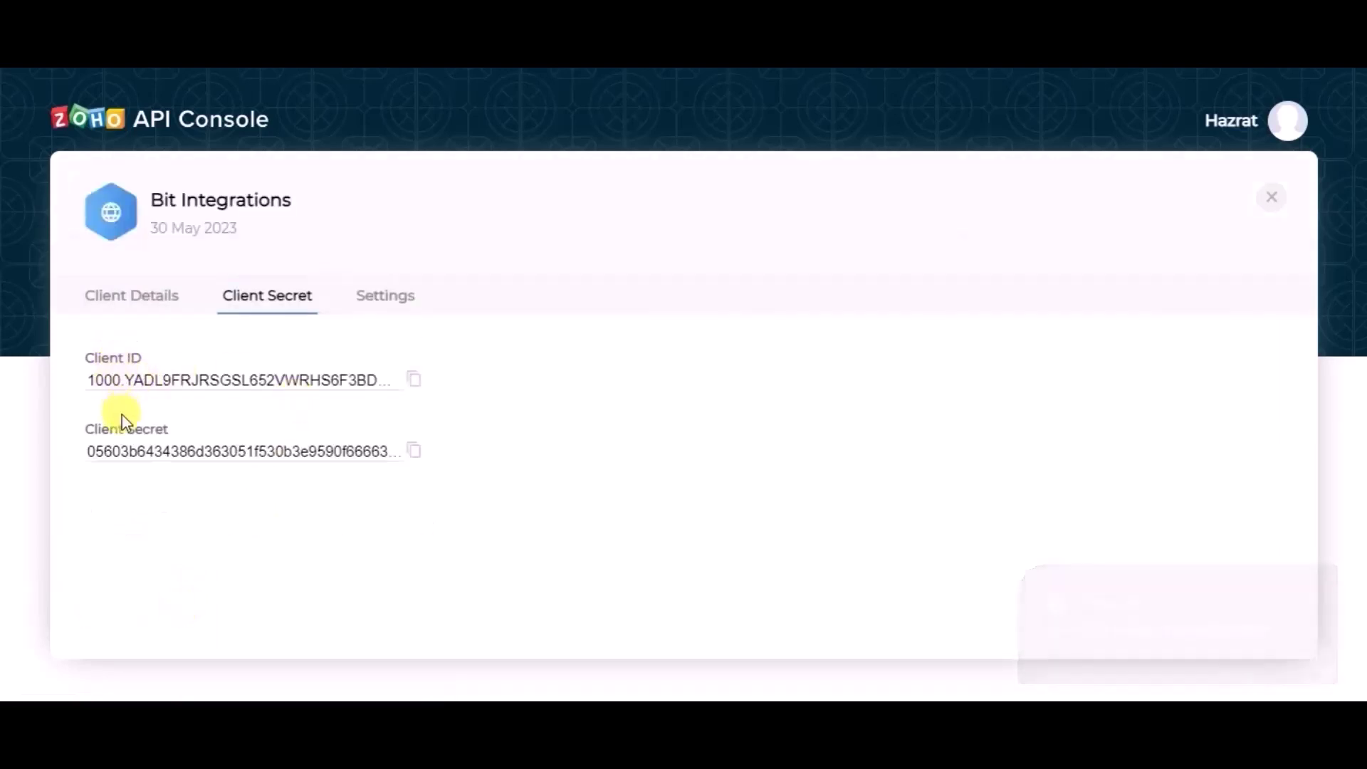
left_click(414, 381)
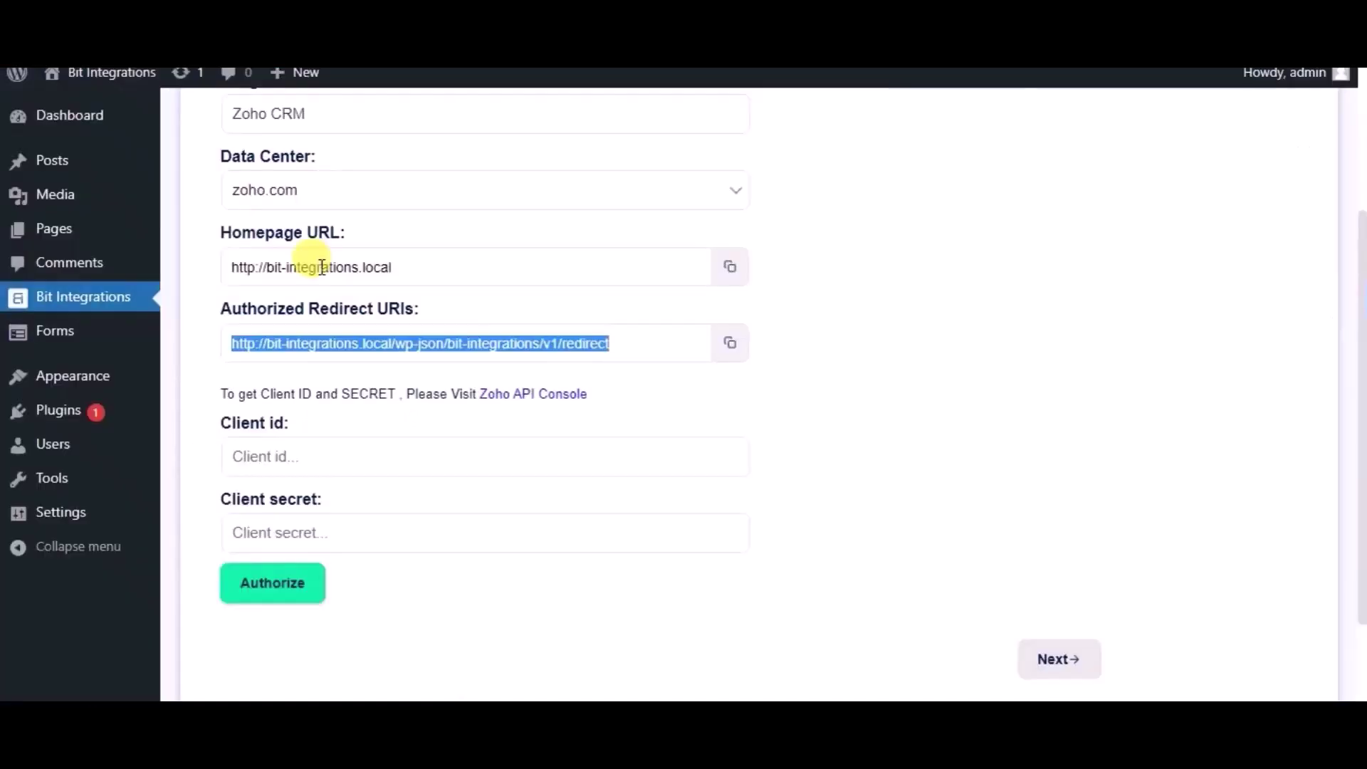
left_click(325, 456)
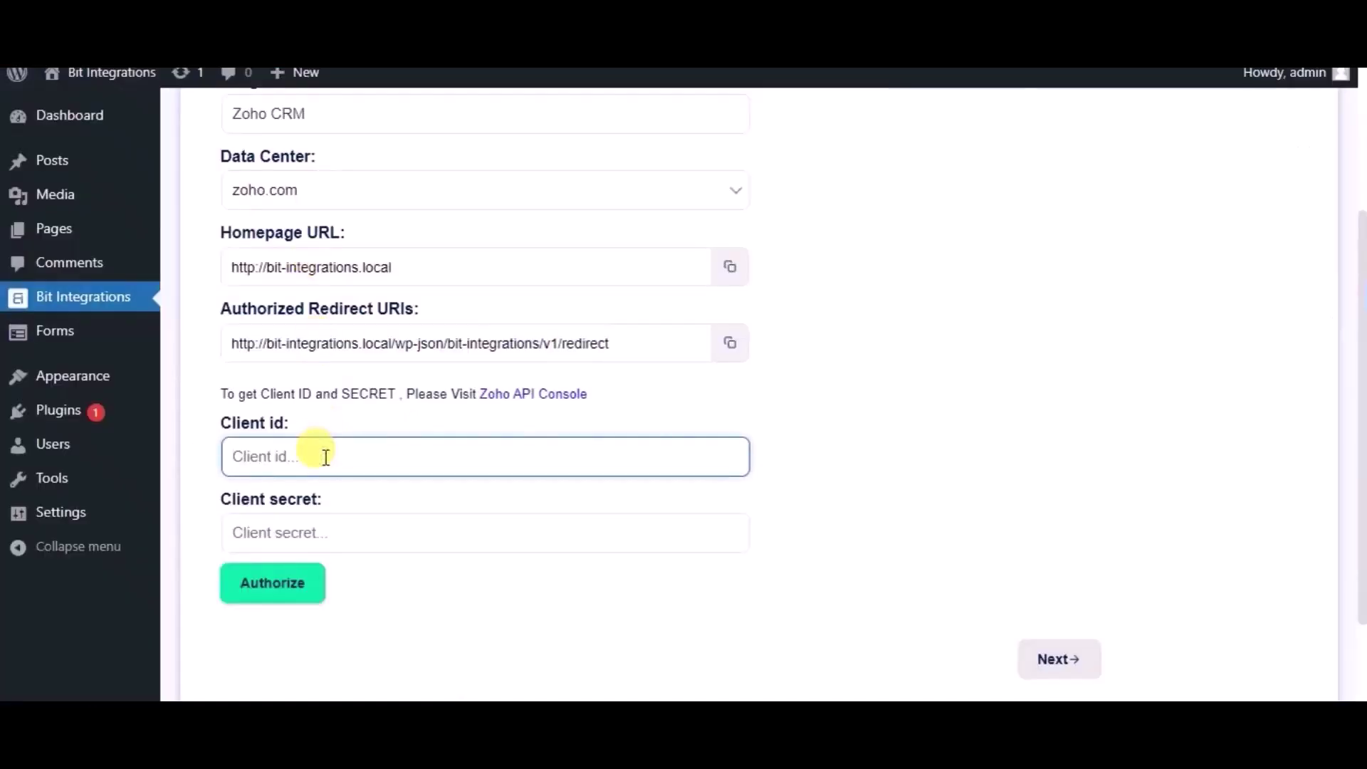
key("ctrl+v")
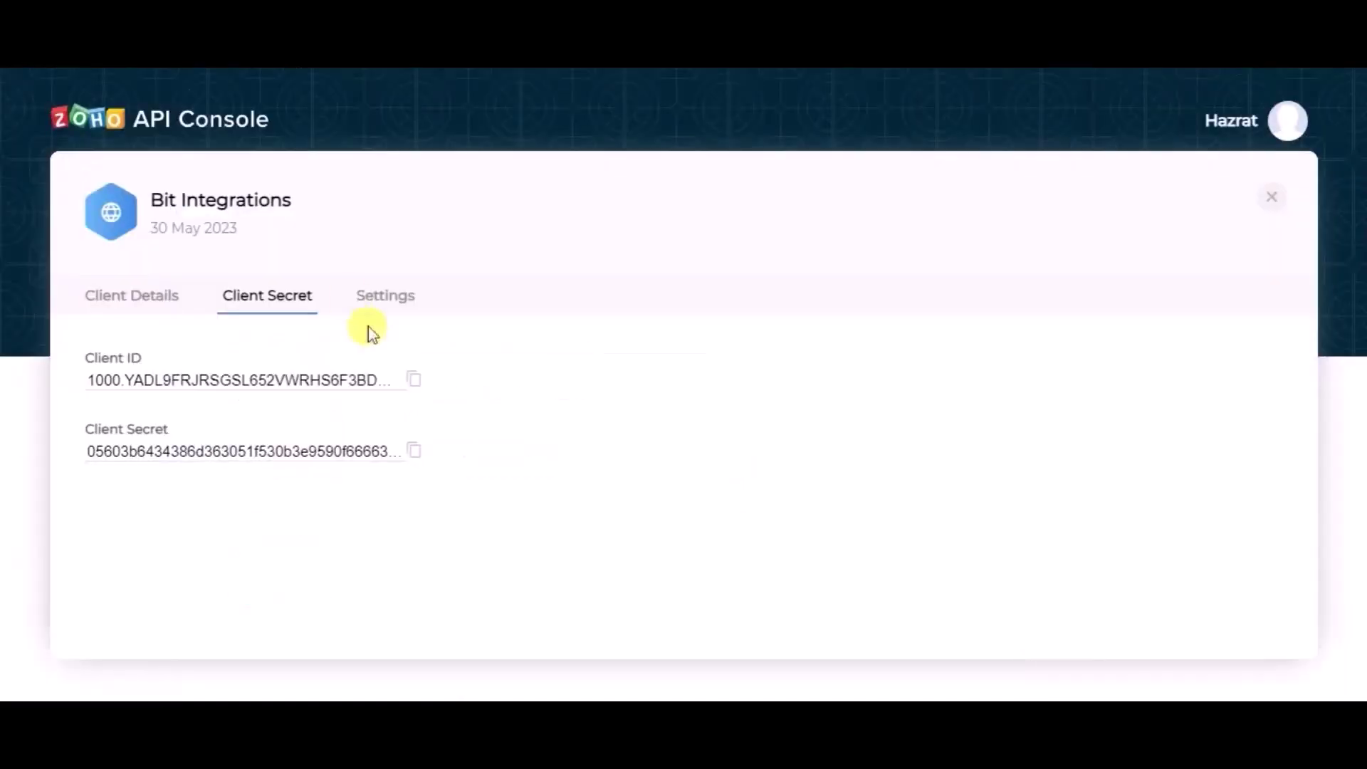
left_click(410, 451)
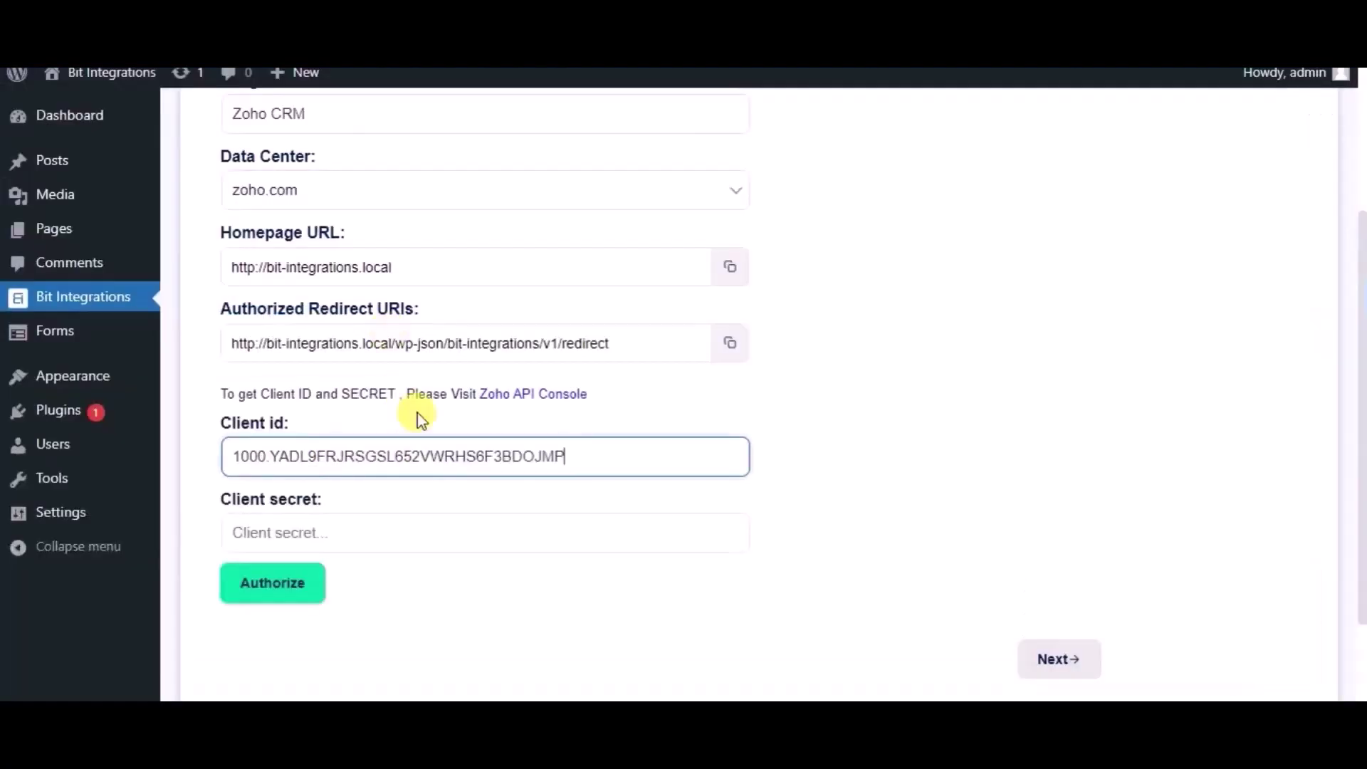
Step: Paste the Client Secret and authorize Bit Integrations' access to the Zoho account
left_click(405, 535)
key("ctrl+v")
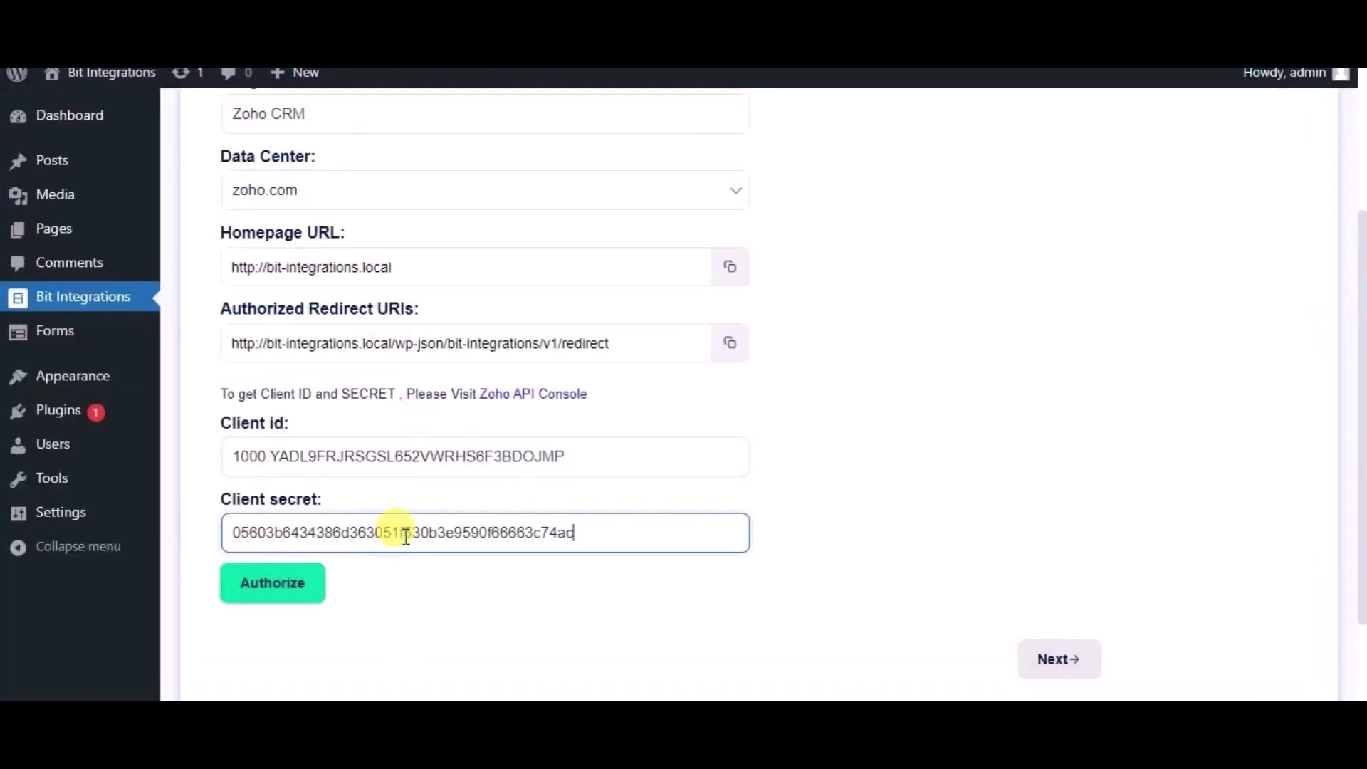
left_click(292, 589)
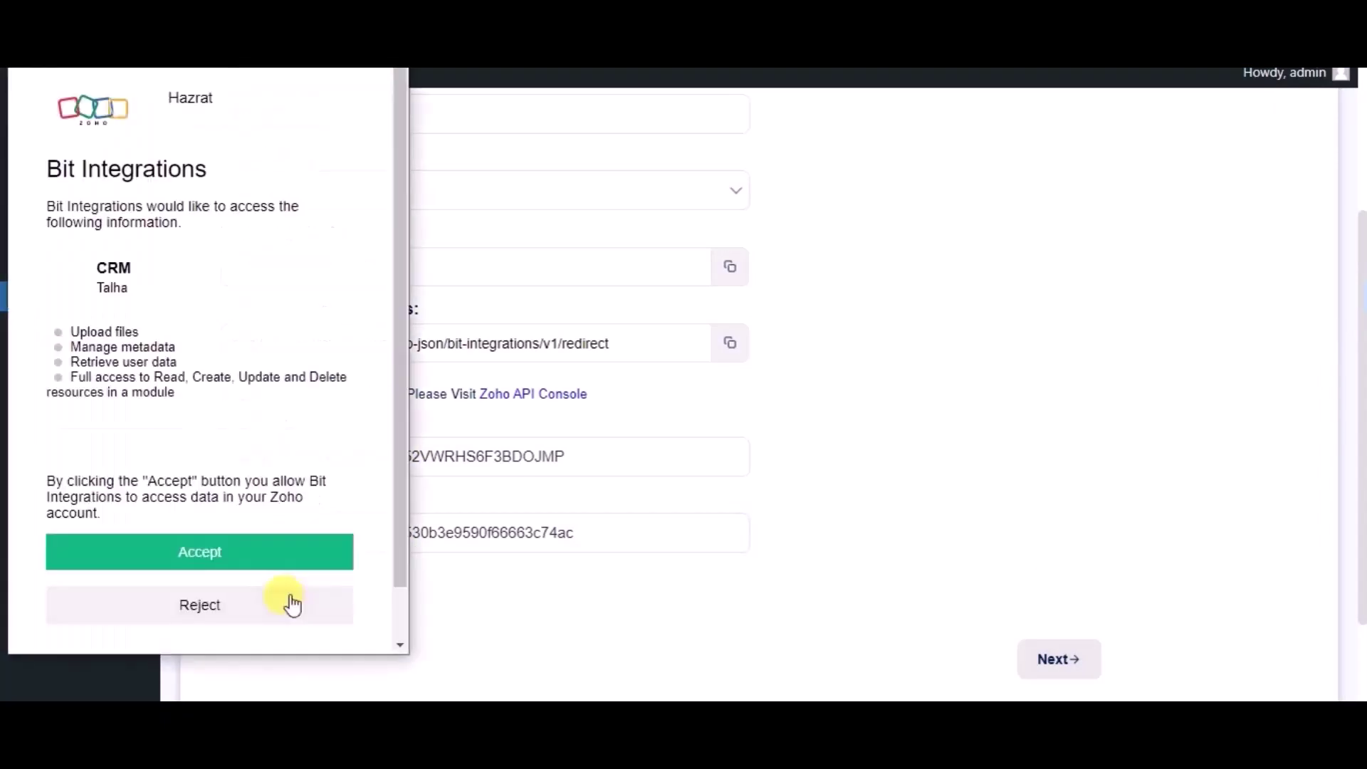
left_click(244, 560)
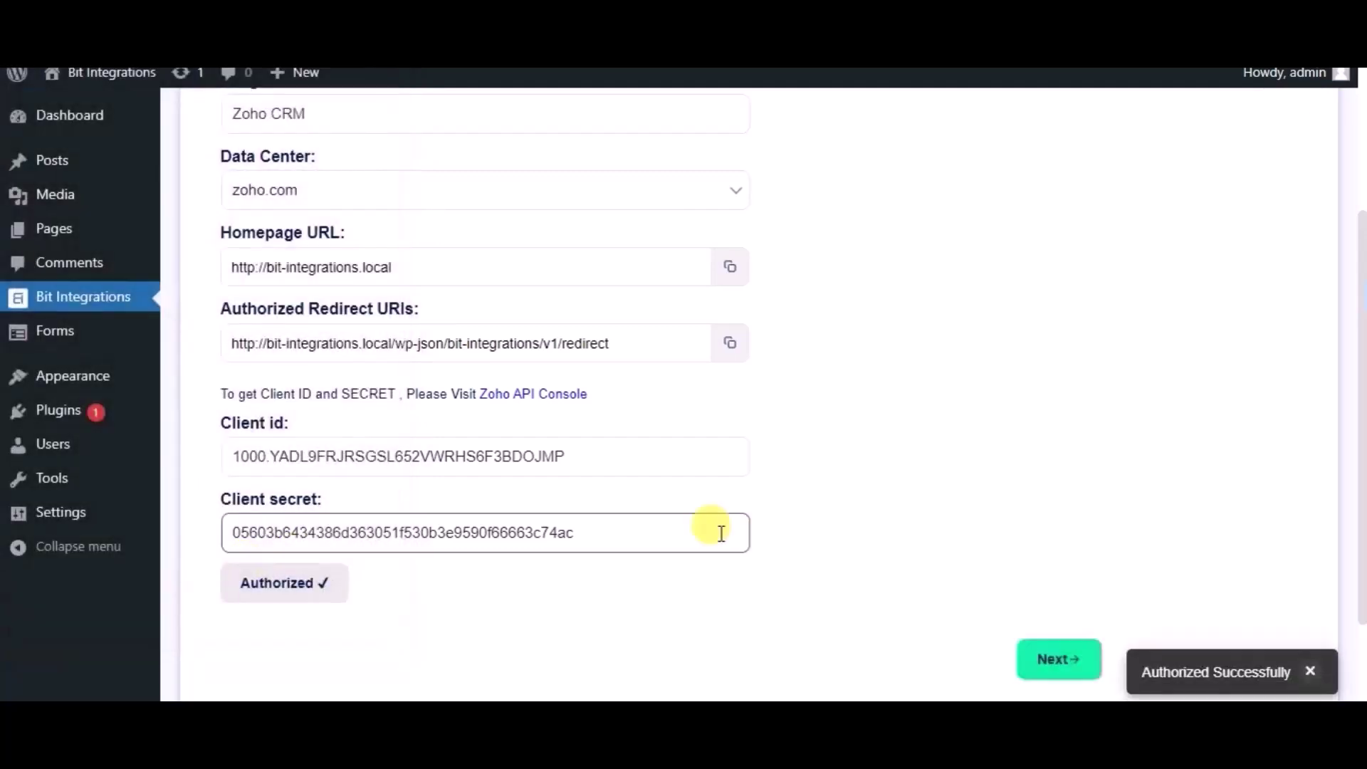
scroll(766, 536, "down", 3)
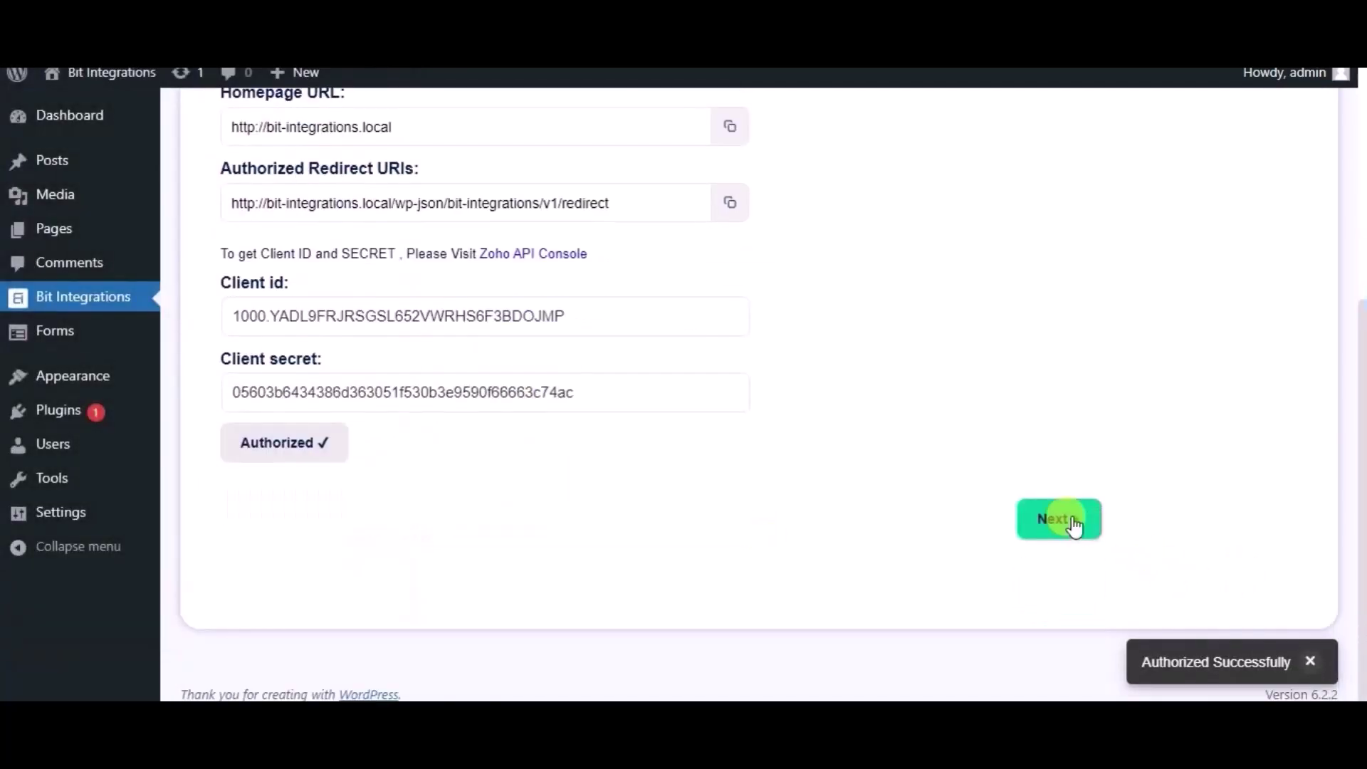
Step: Choose module Leads with Standard layout and map the form's Name to Last Name
left_click(1073, 522)
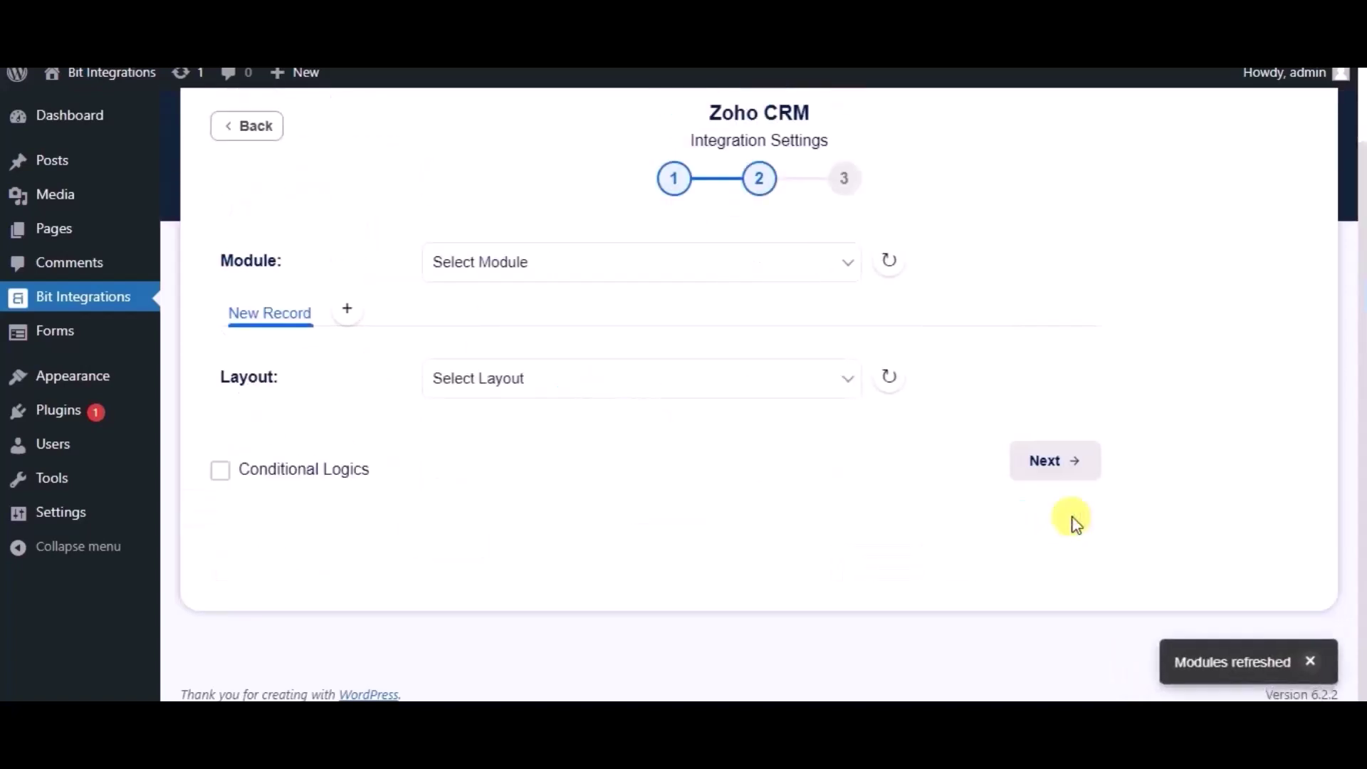
left_click(672, 272)
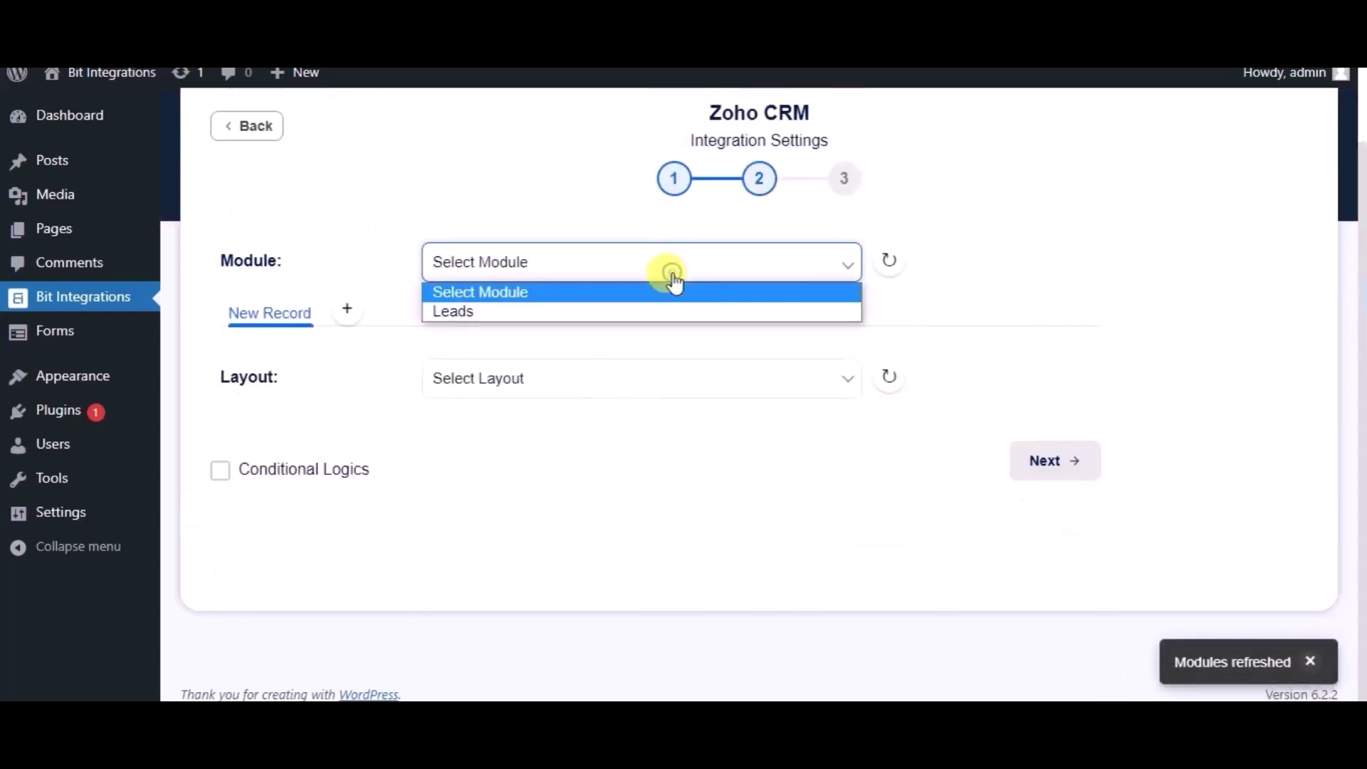
left_click(556, 310)
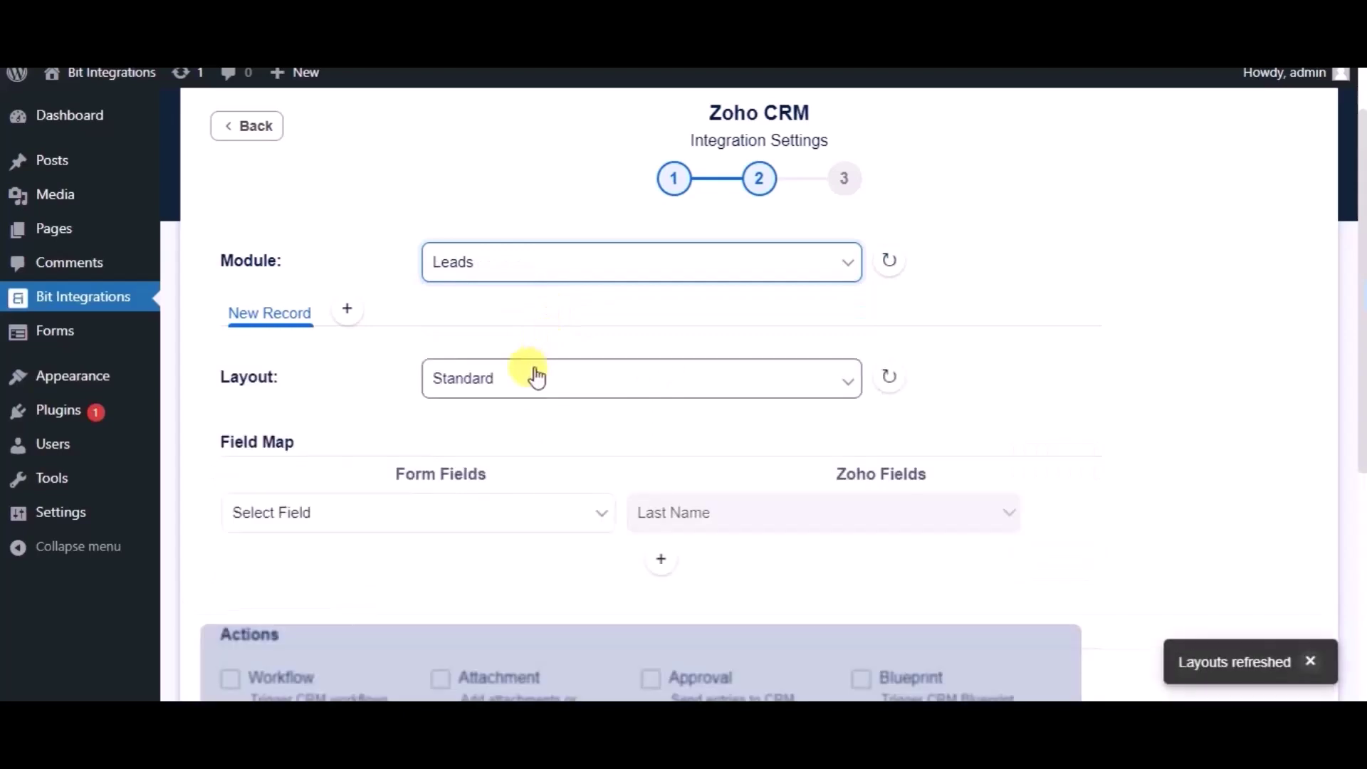
scroll(535, 372, "down", 2)
left_click(487, 391)
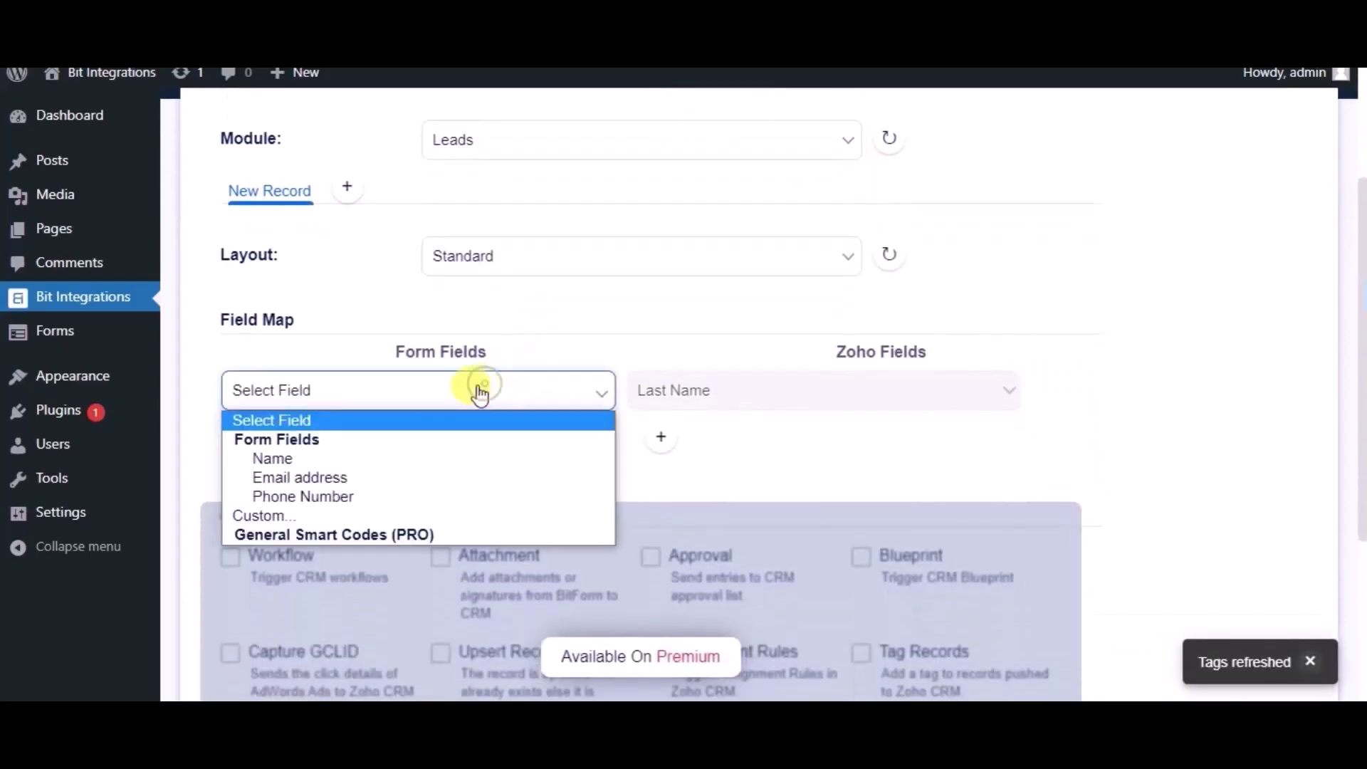
left_click(315, 455)
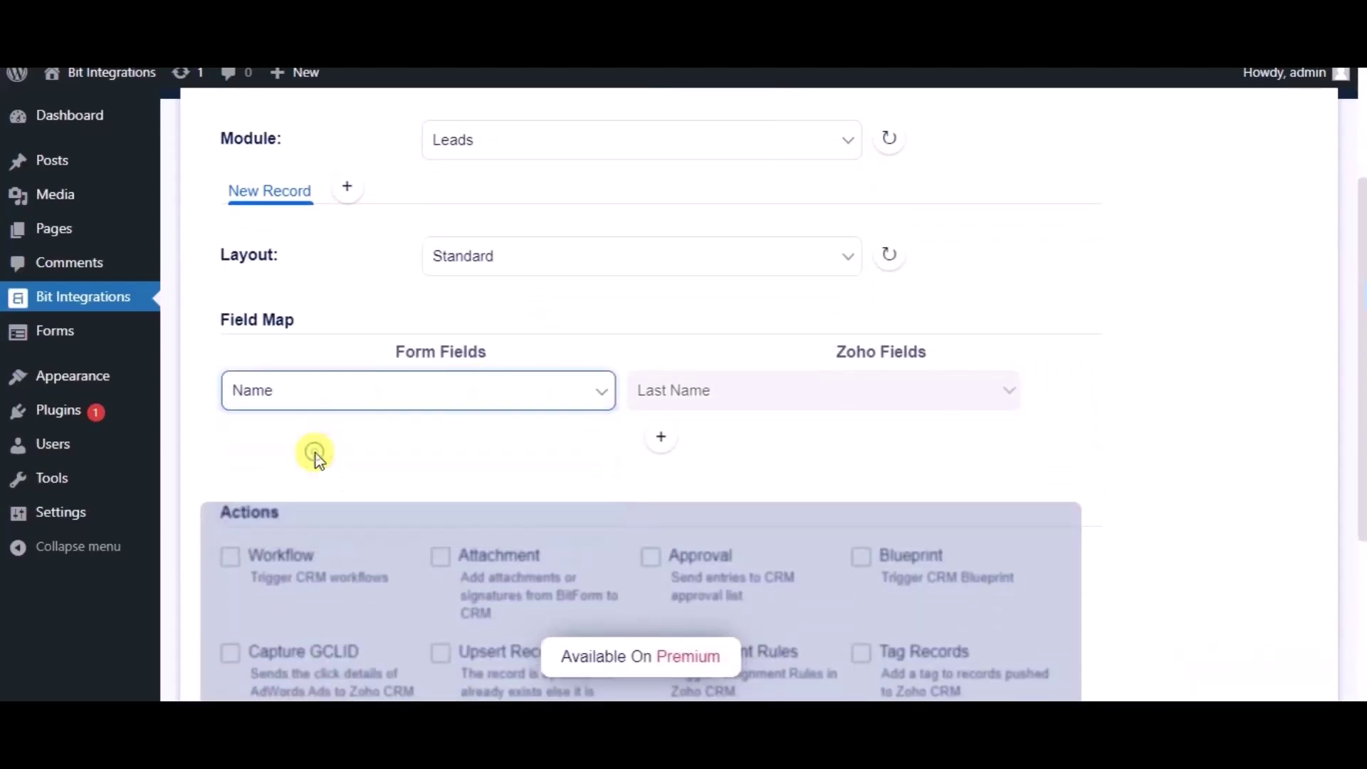
Step: Add a mapping row sending the form's Email address to Zoho Email
left_click(658, 441)
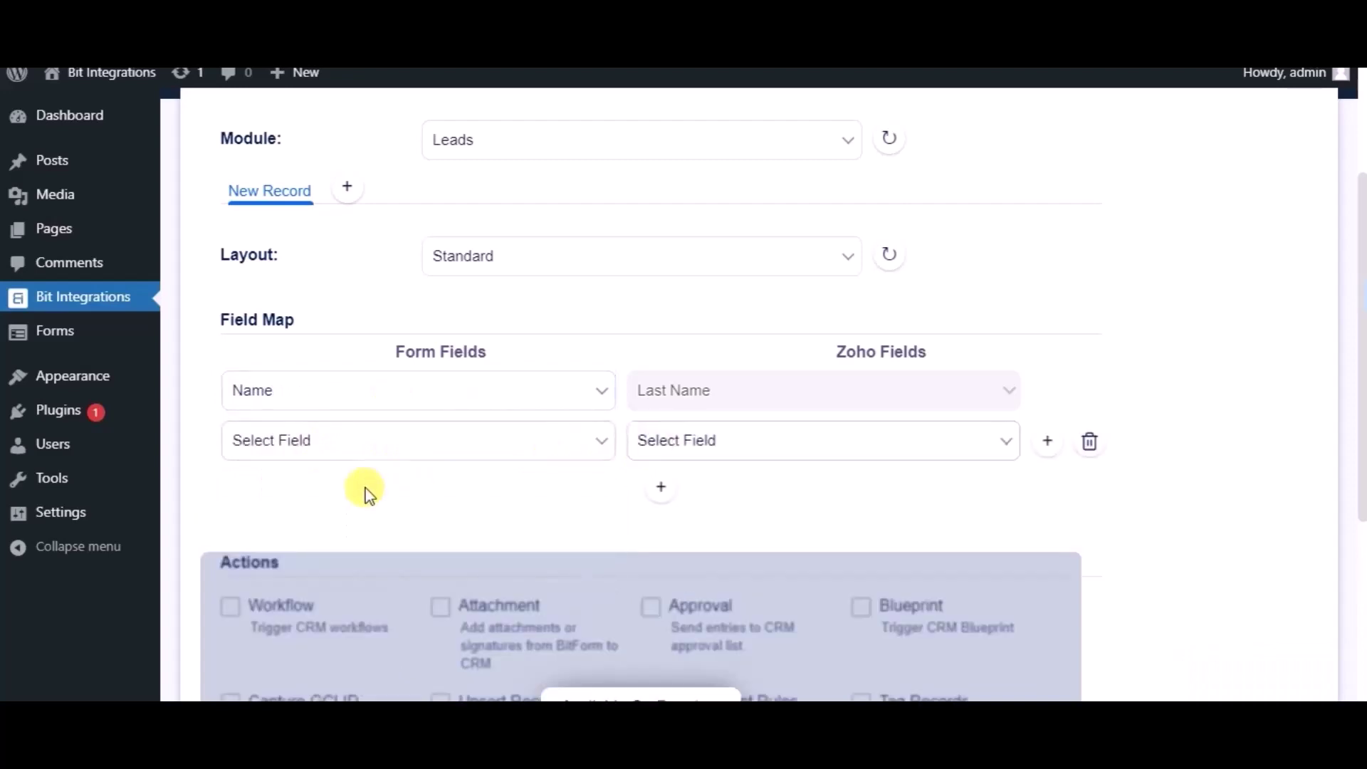
left_click(334, 455)
left_click(310, 527)
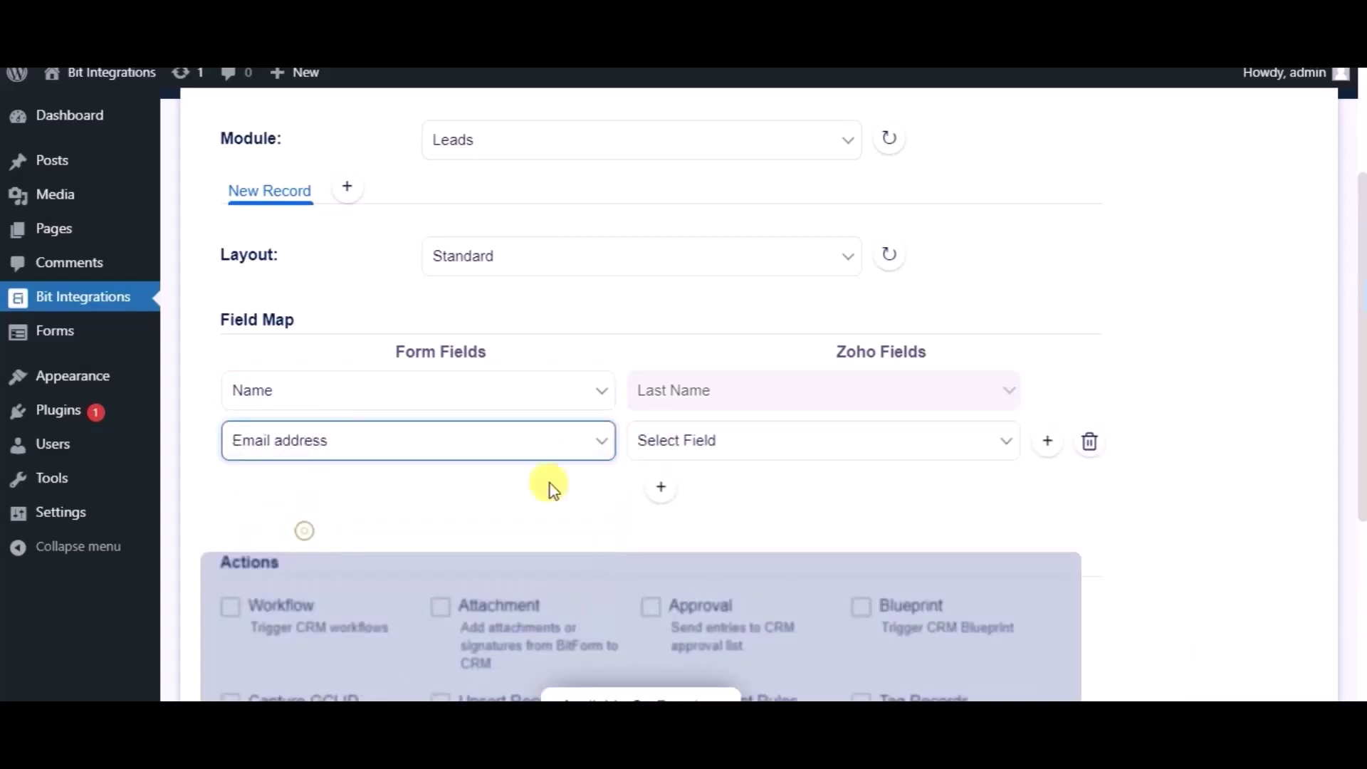
left_click(704, 442)
left_click(671, 487)
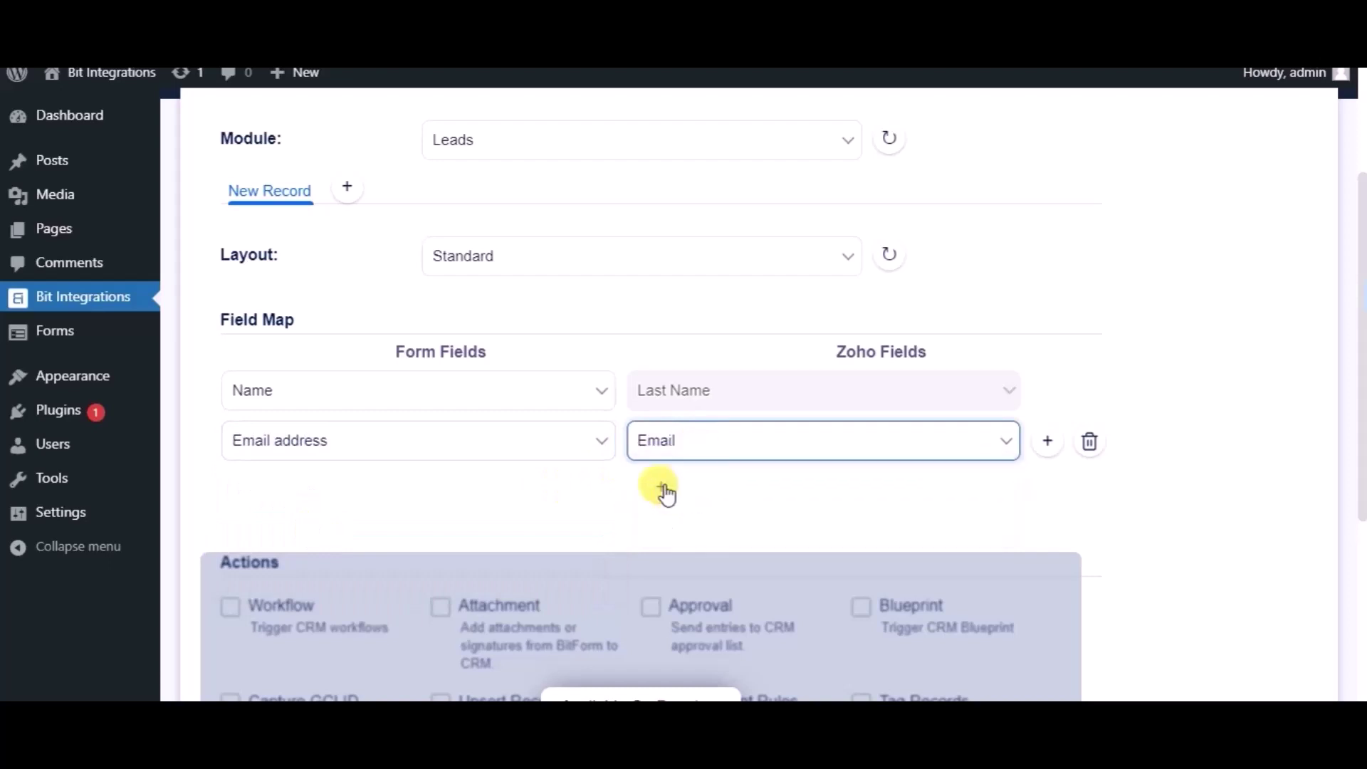
Step: Add a third mapping row sending the form's Phone Number to Zoho Phone
left_click(665, 489)
left_click(427, 490)
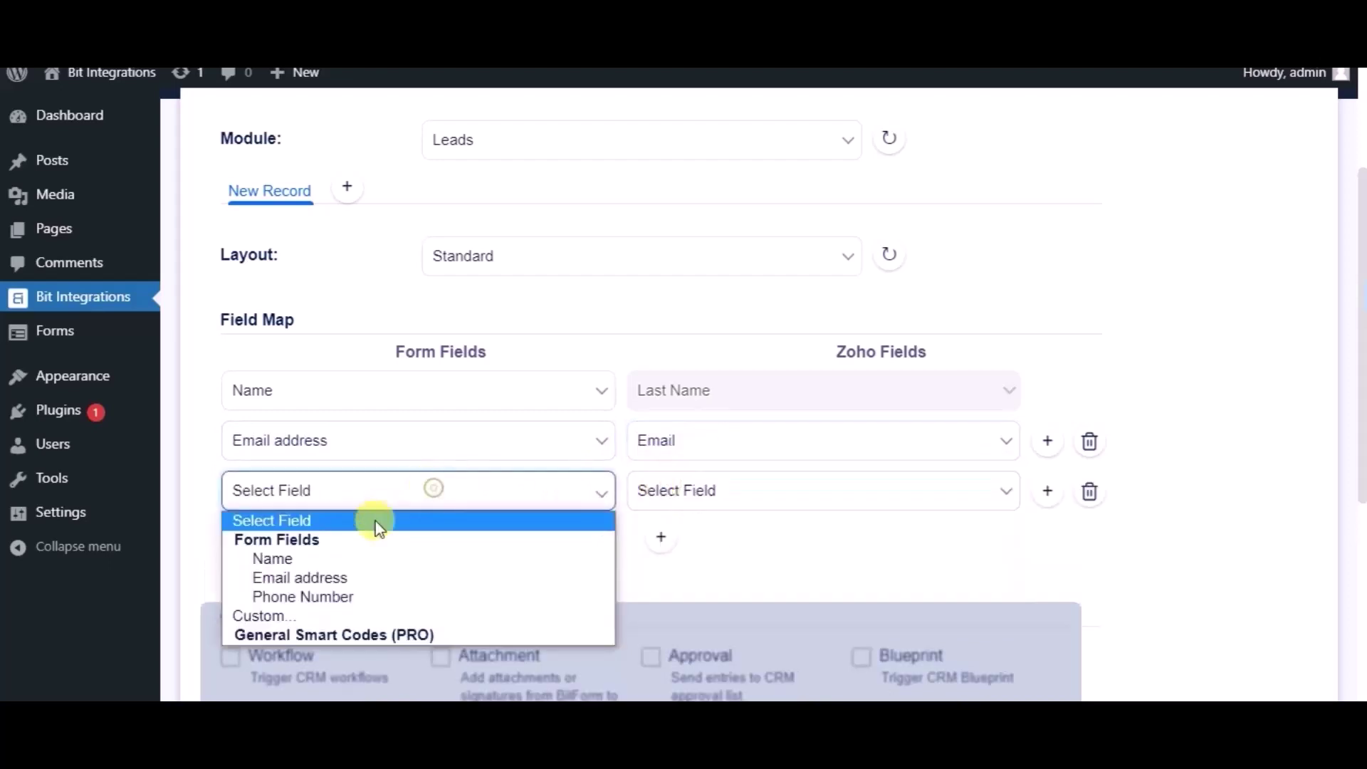
left_click(321, 597)
left_click(640, 491)
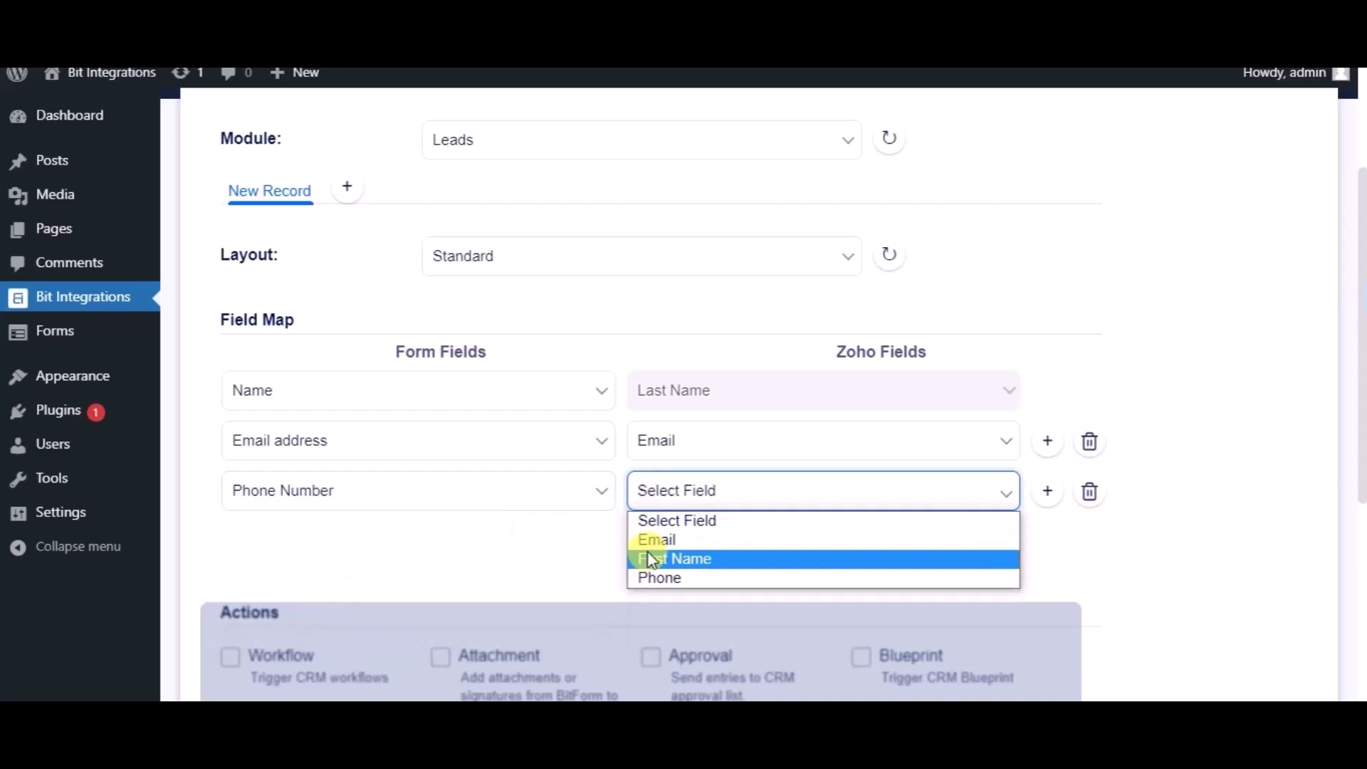
left_click(648, 578)
scroll(589, 552, "down", 3)
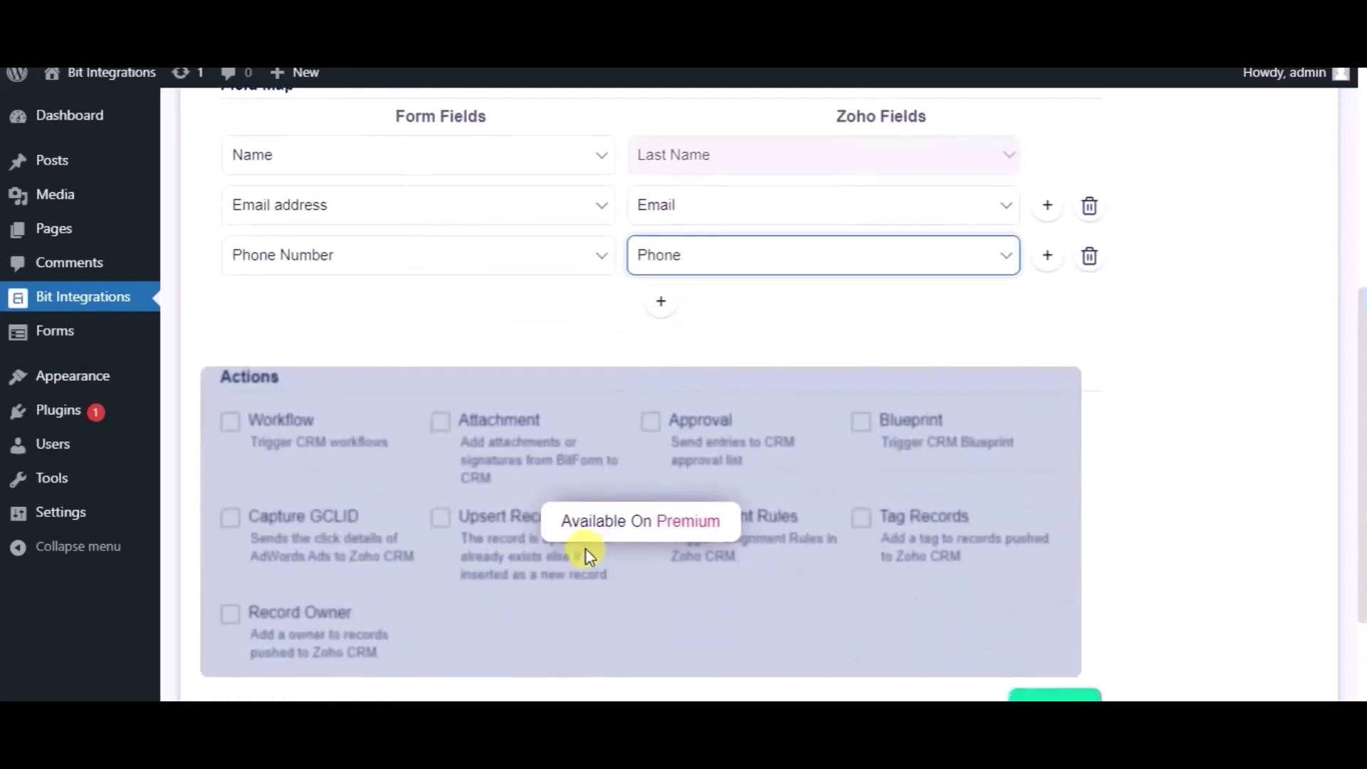
scroll(362, 479, "down", 3)
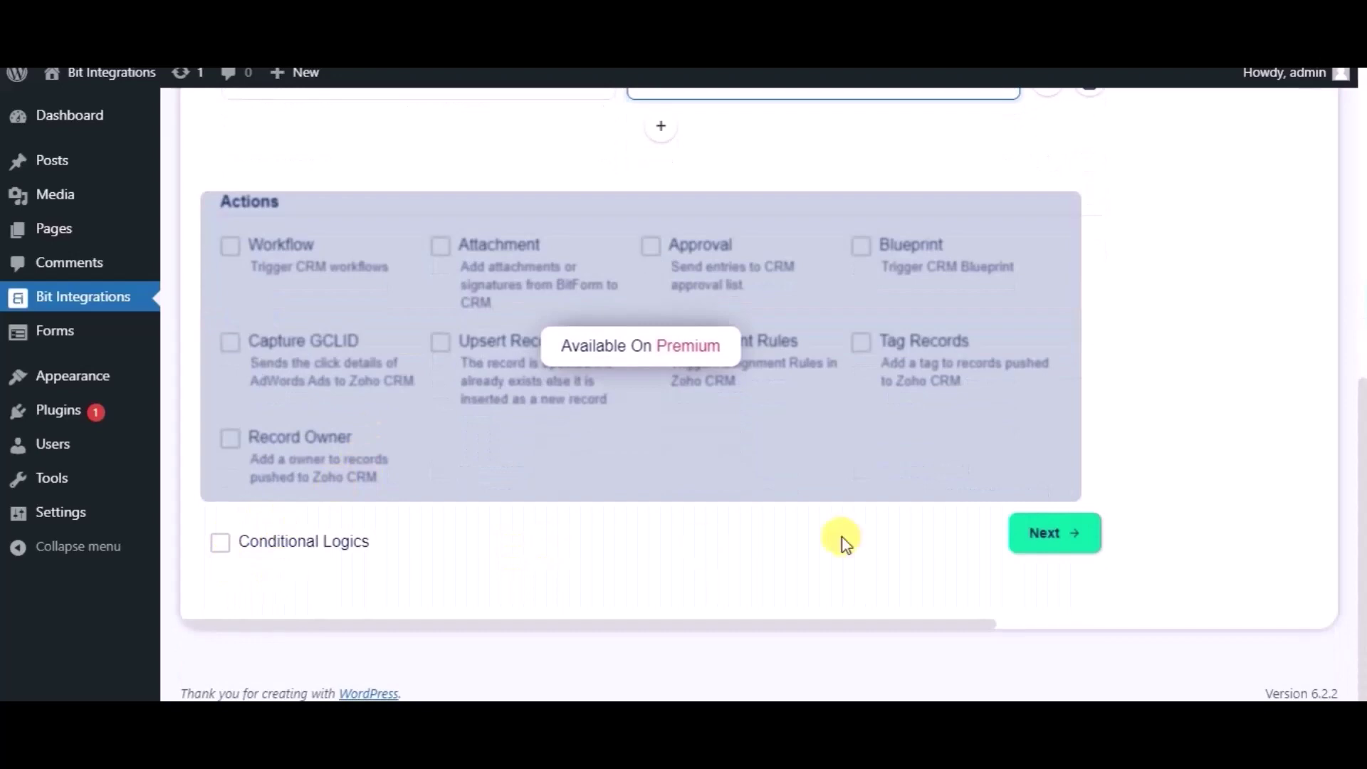
Step: Advance to step 3 and Finish & Save the Zoho CRM integration
left_click(1052, 532)
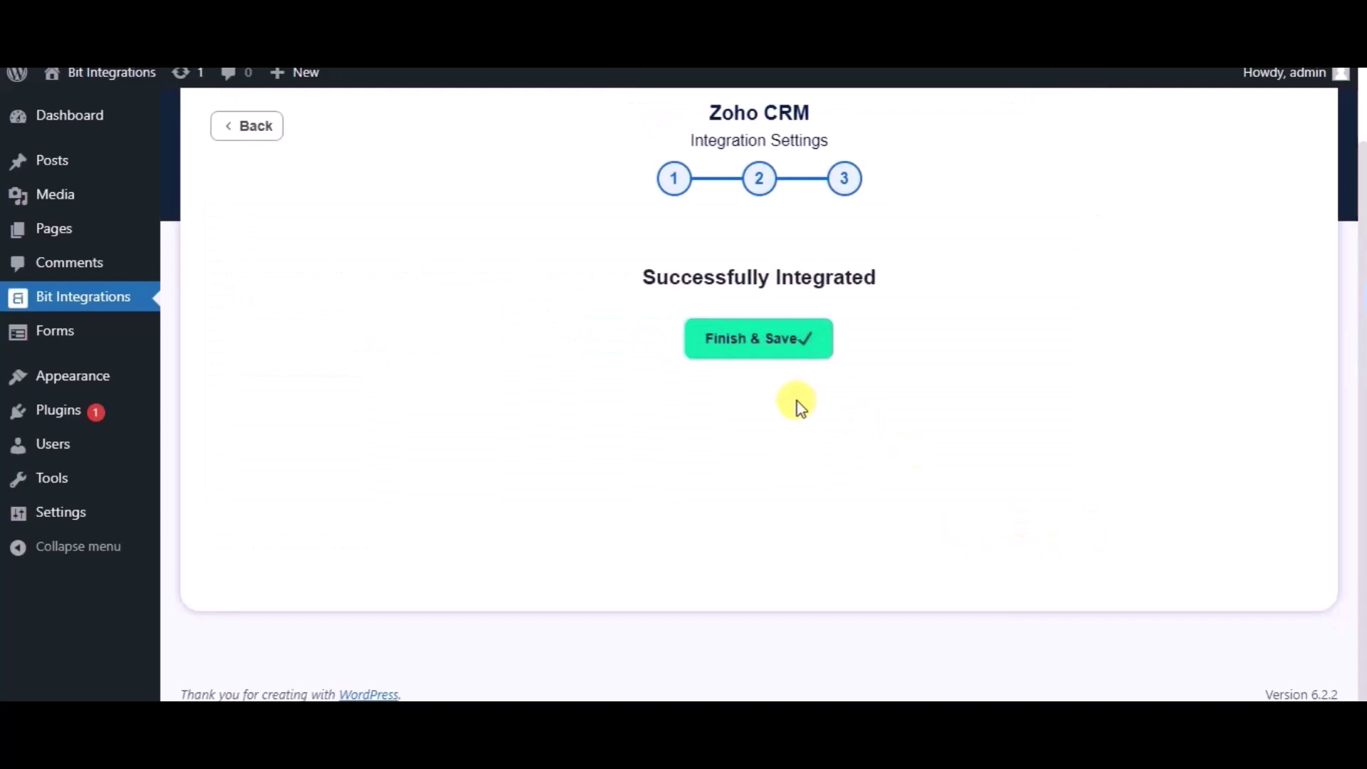
left_click(733, 340)
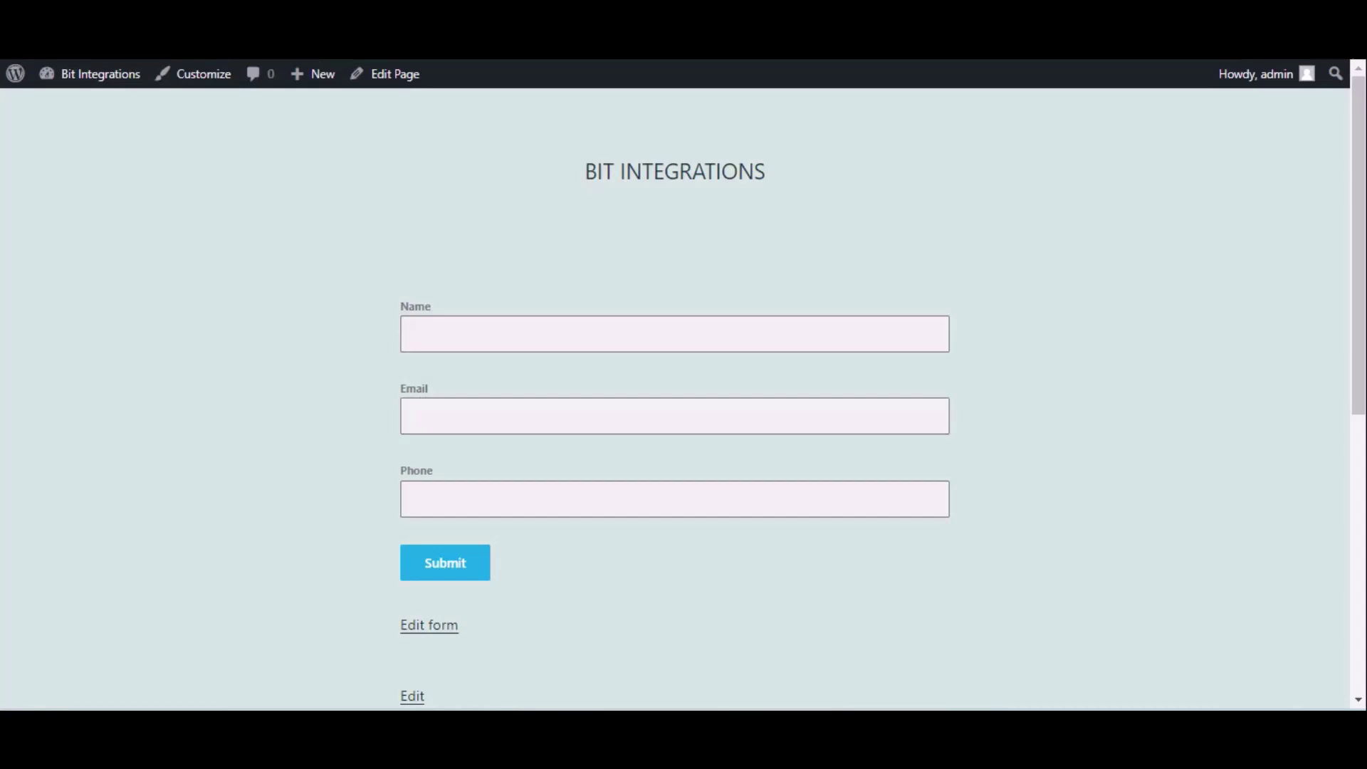
Step: Submit the site's contact form with a name, email and phone number
left_click(520, 333)
type("grations")
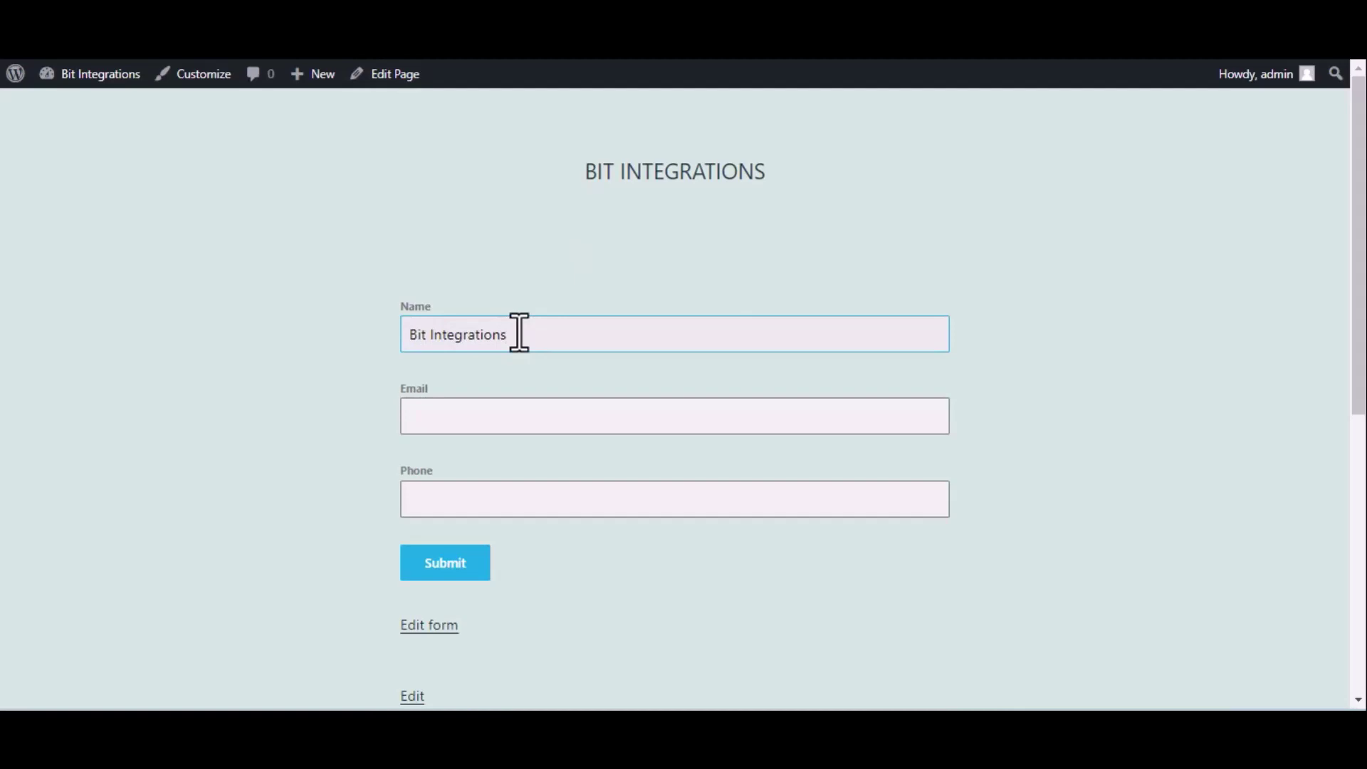
left_click(534, 415)
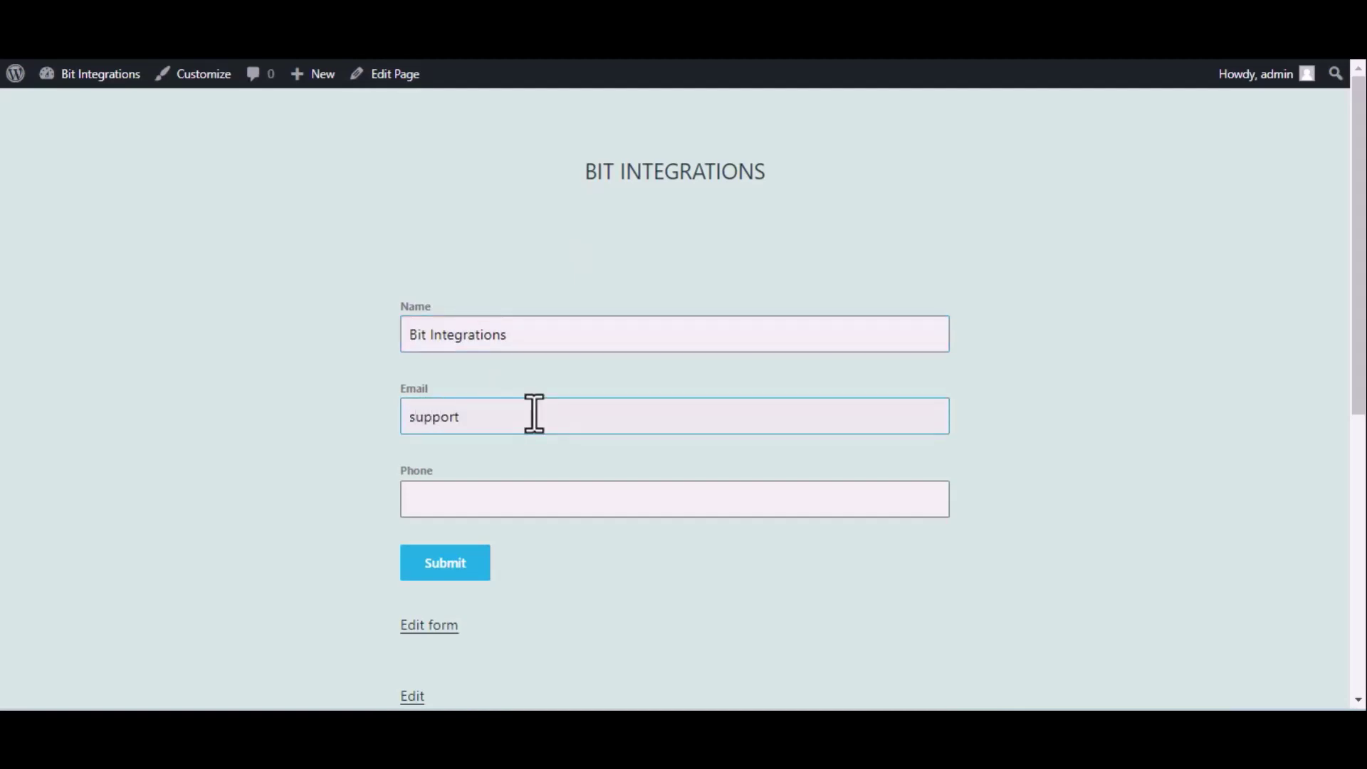
left_click(517, 499)
type("4445556")
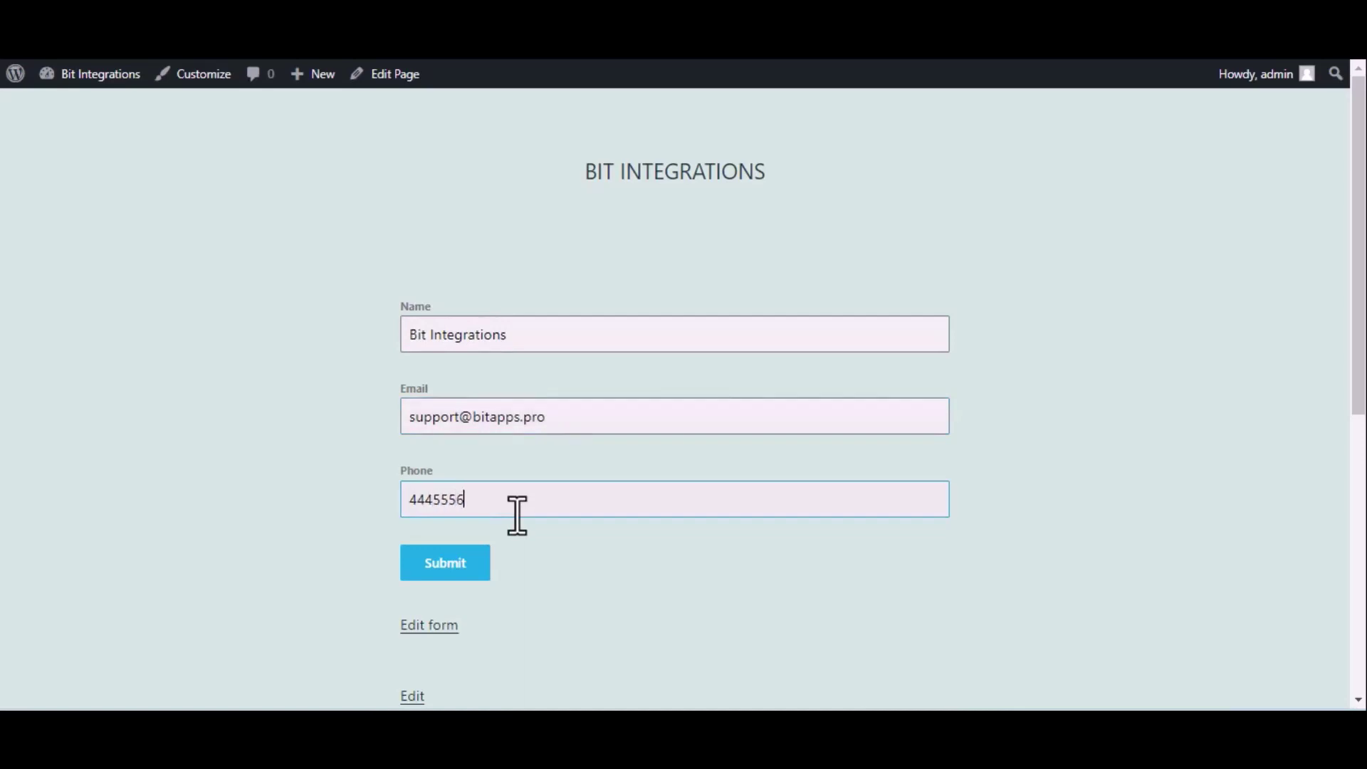
type("66")
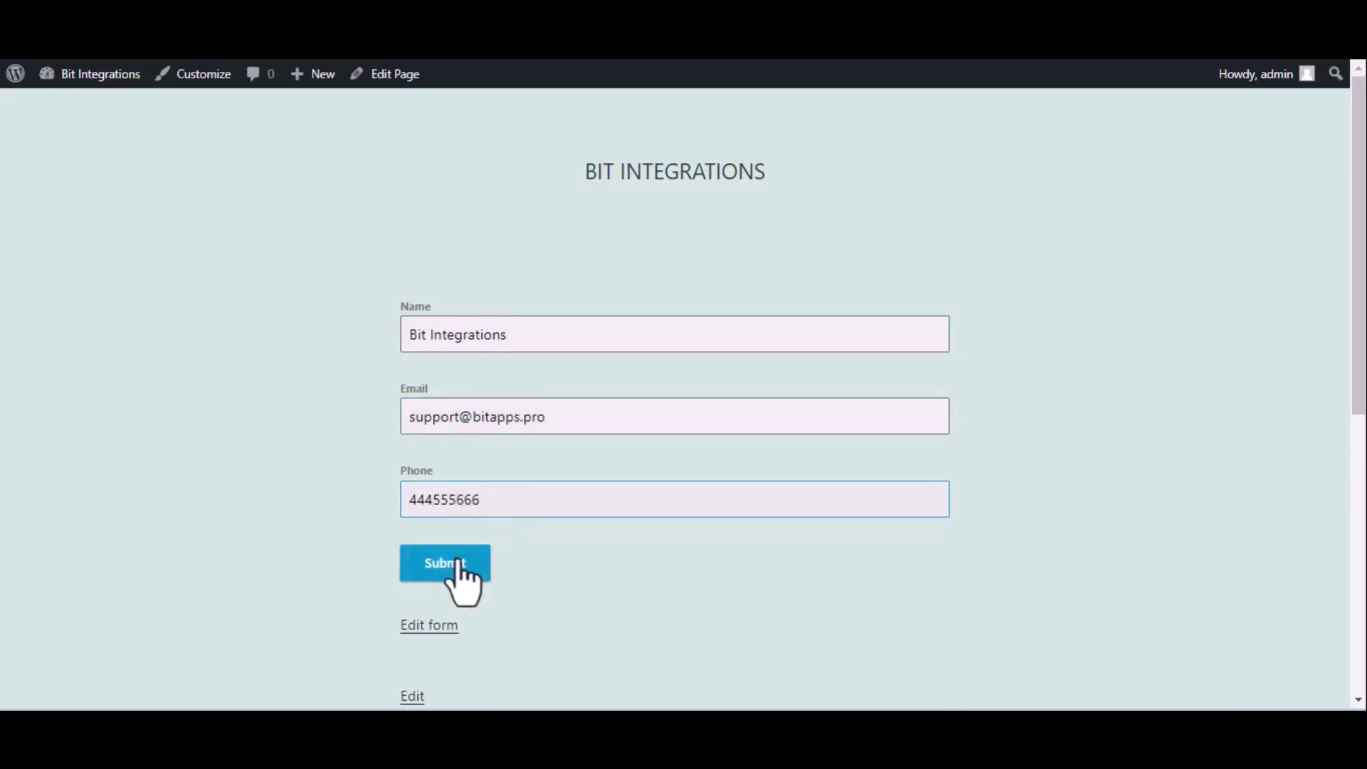
left_click(446, 563)
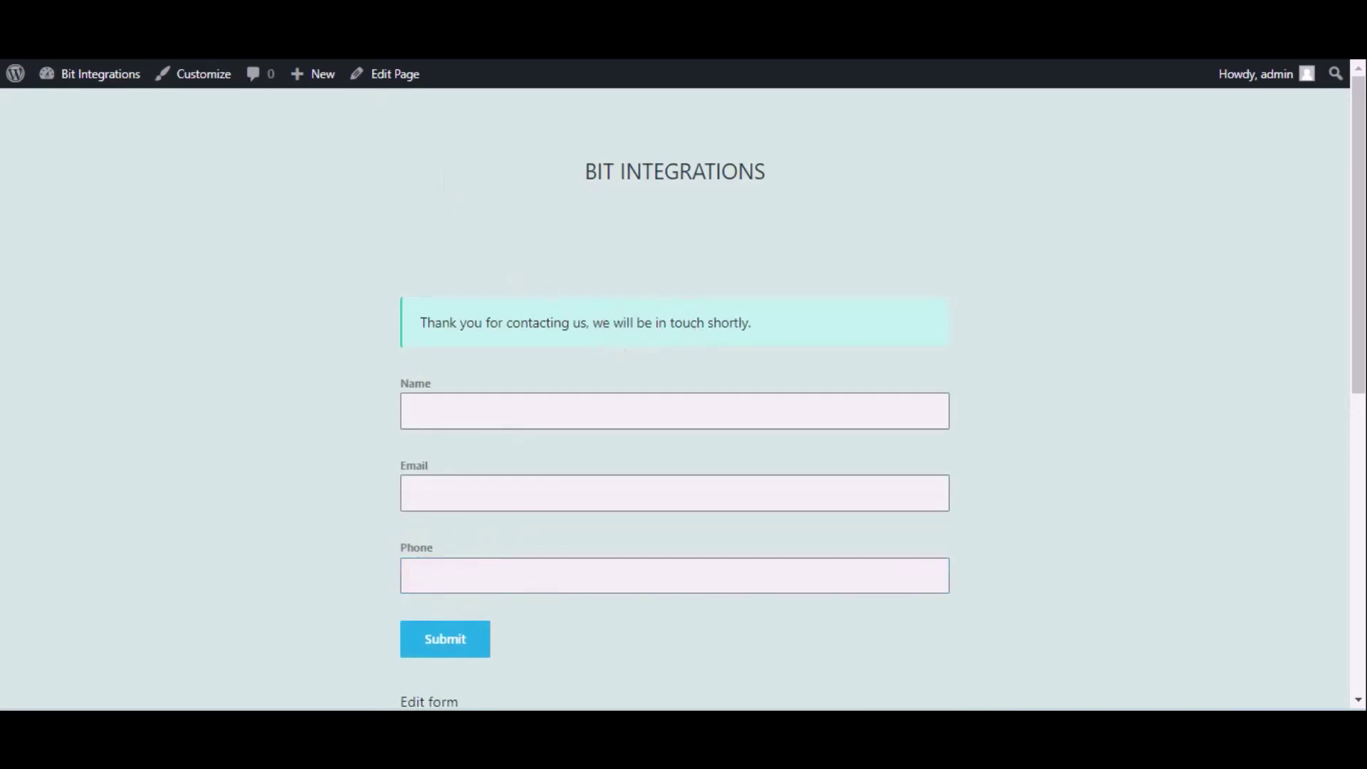
key("ctrl+Tab")
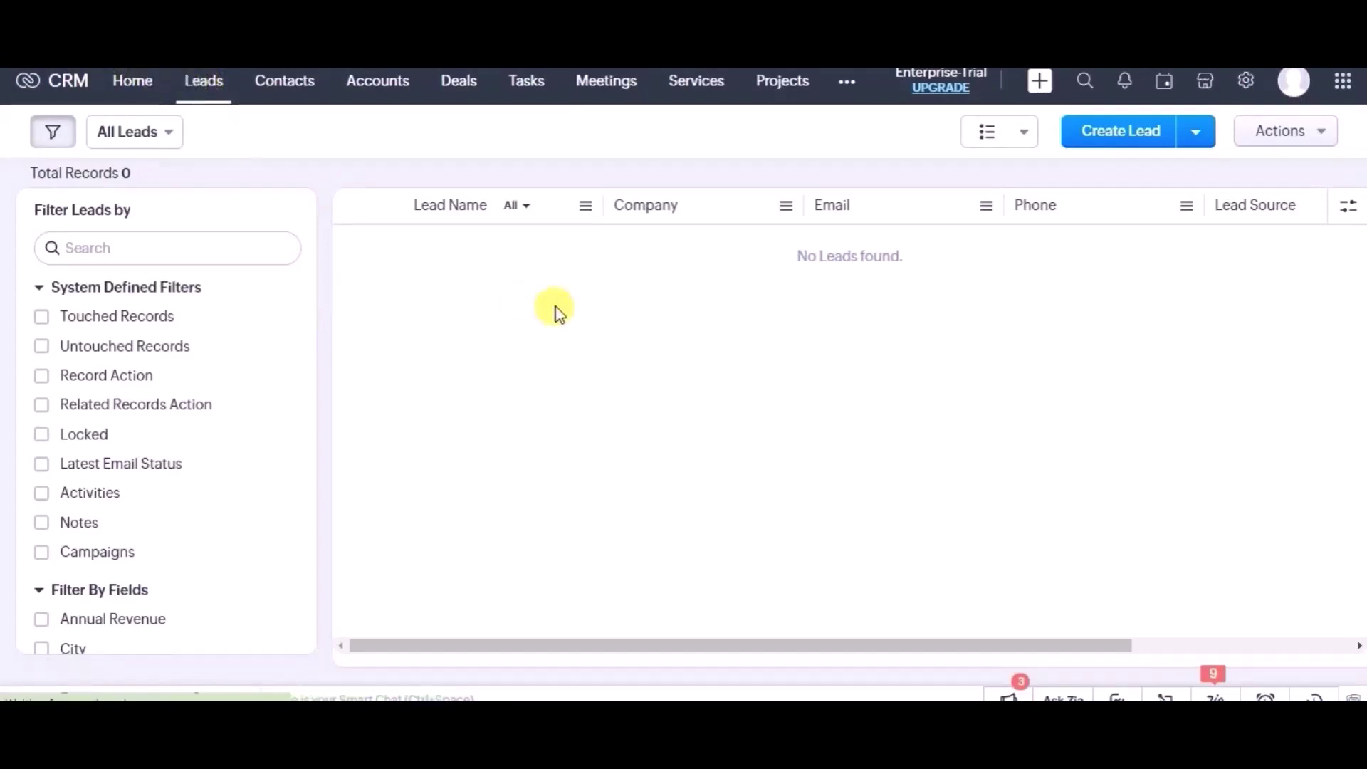
Step: Reload the Zoho CRM Leads list to reveal the new Bit Integrations lead
key("F5")
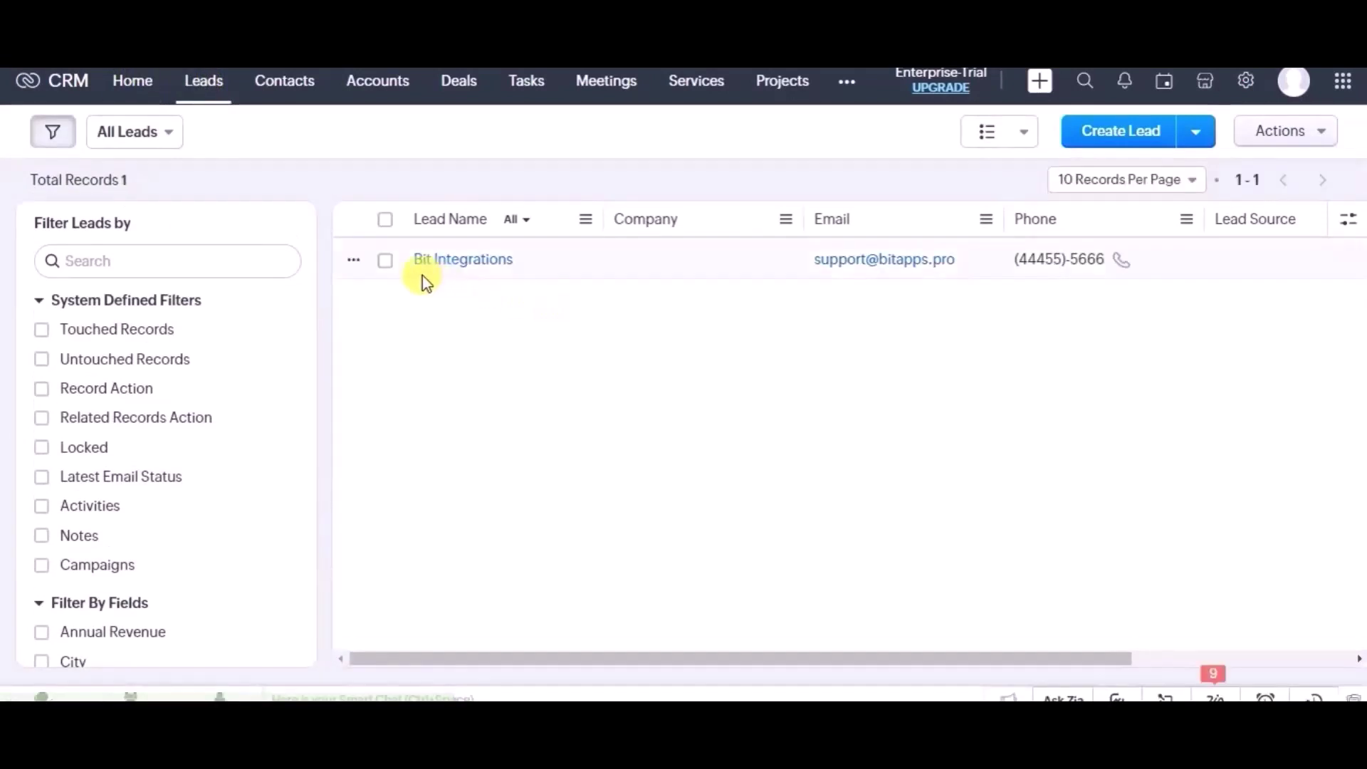